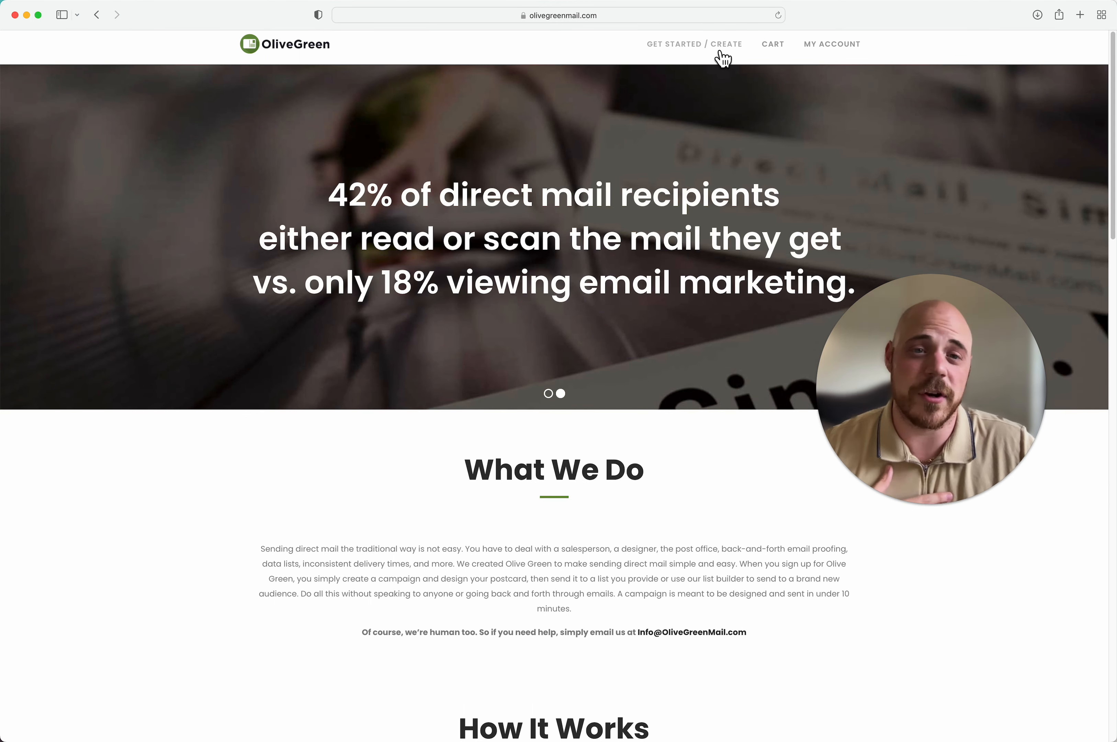
Step: Start a new campaign, pass the overview, and choose Recipients as the mailing type
{"action": "left_click", "coordinate": [719, 51]}
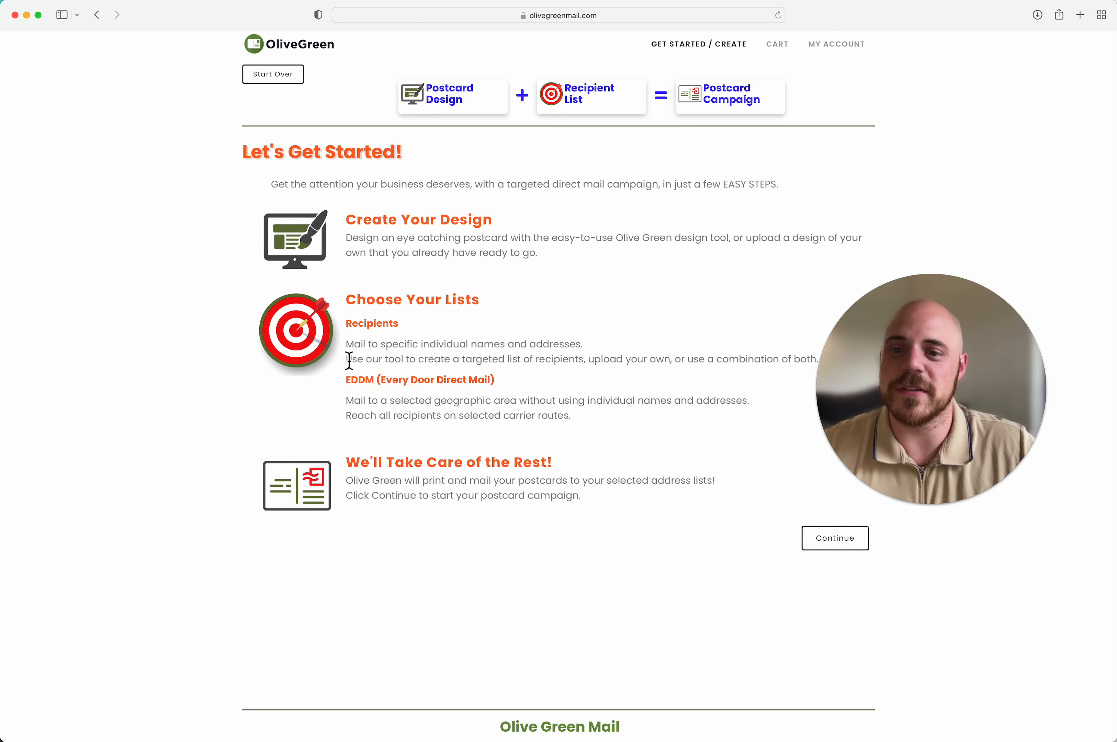
{"action": "left_click", "coordinate": [828, 554]}
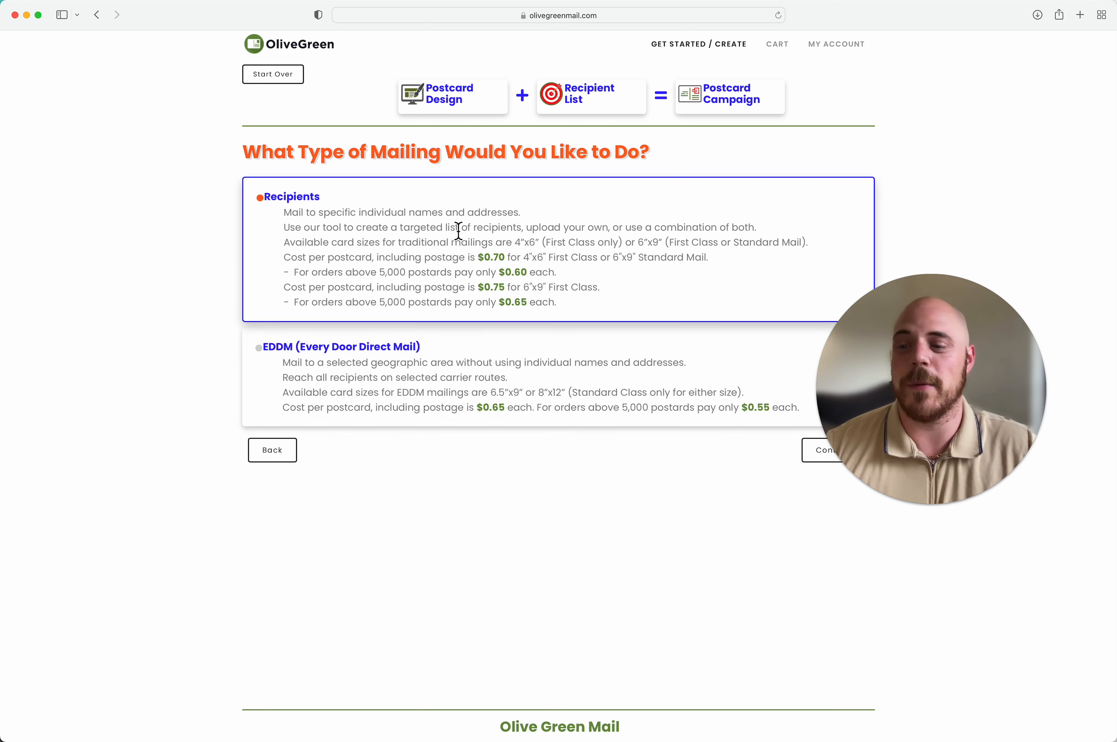
{"action": "left_click_drag", "start_coordinate": [871, 367], "coordinate": [952, 474]}
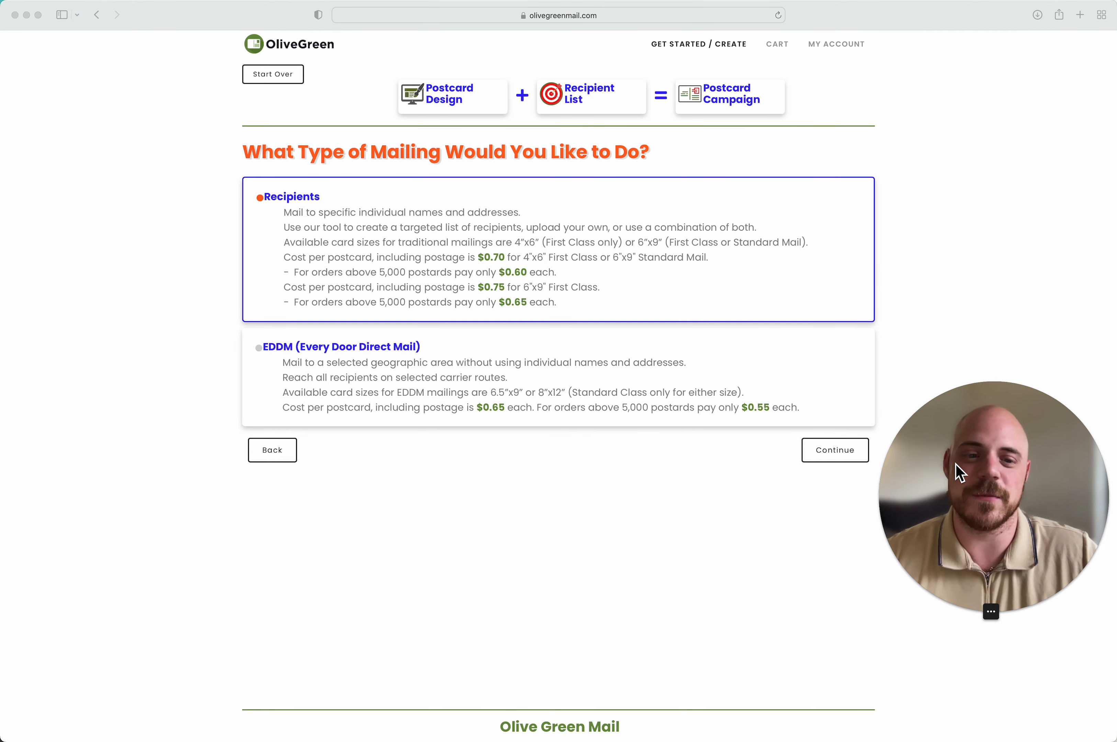
{"action": "left_click", "coordinate": [617, 262]}
{"action": "left_click", "coordinate": [817, 456]}
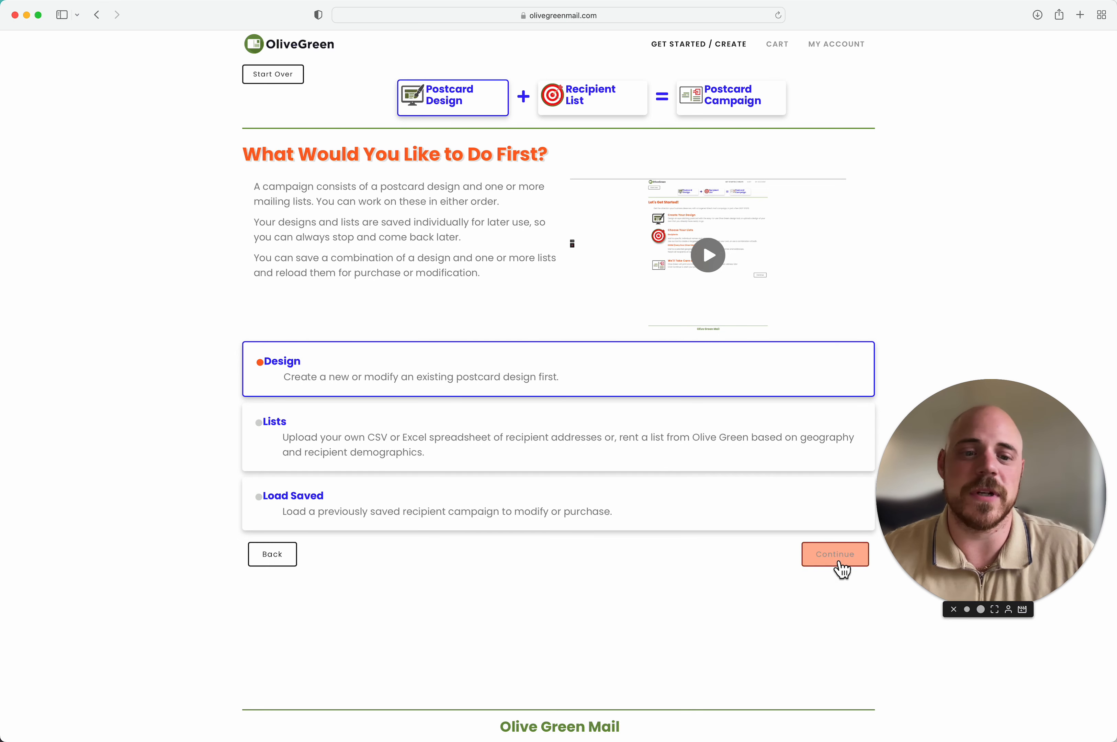
Step: Work on the design first, pick the 6" x 9" First Class size, and start a new design
{"action": "left_click", "coordinate": [835, 564]}
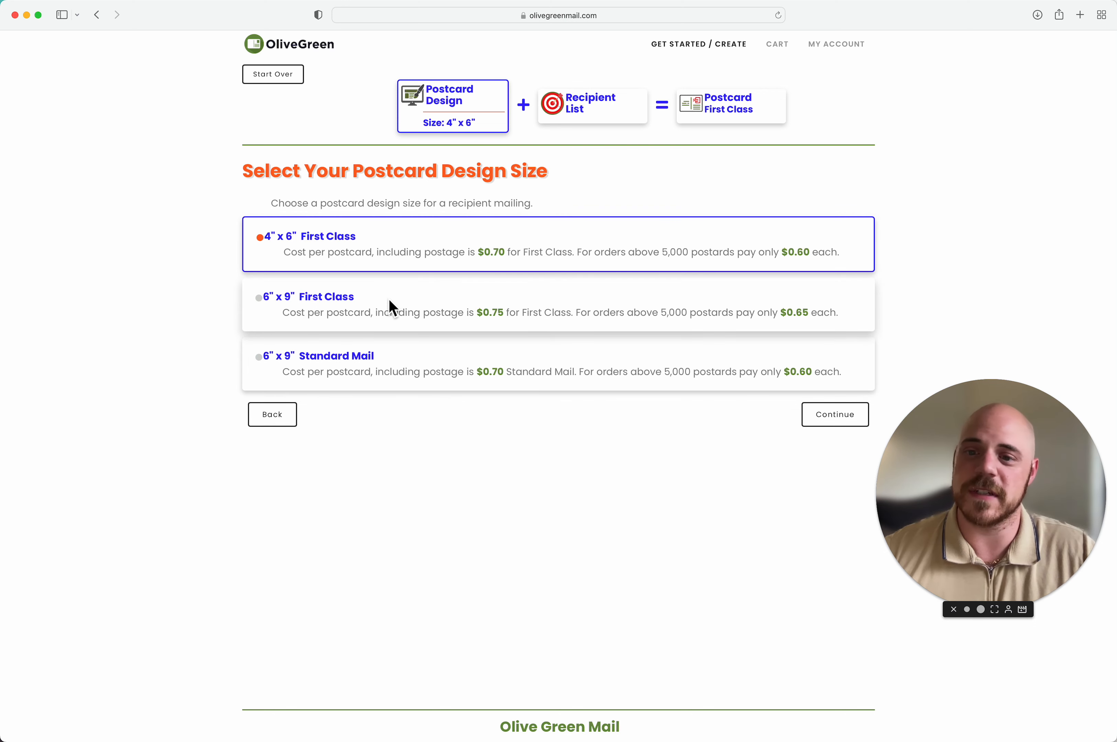
{"action": "left_click", "coordinate": [394, 317]}
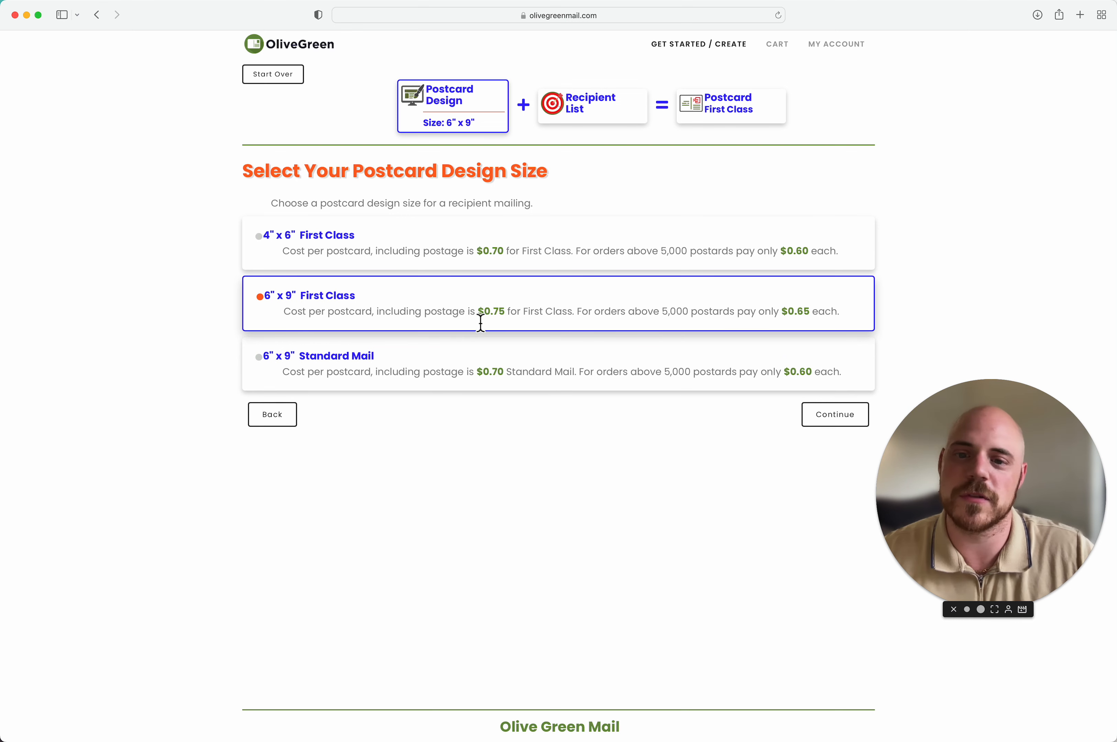
{"action": "left_click", "coordinate": [822, 421]}
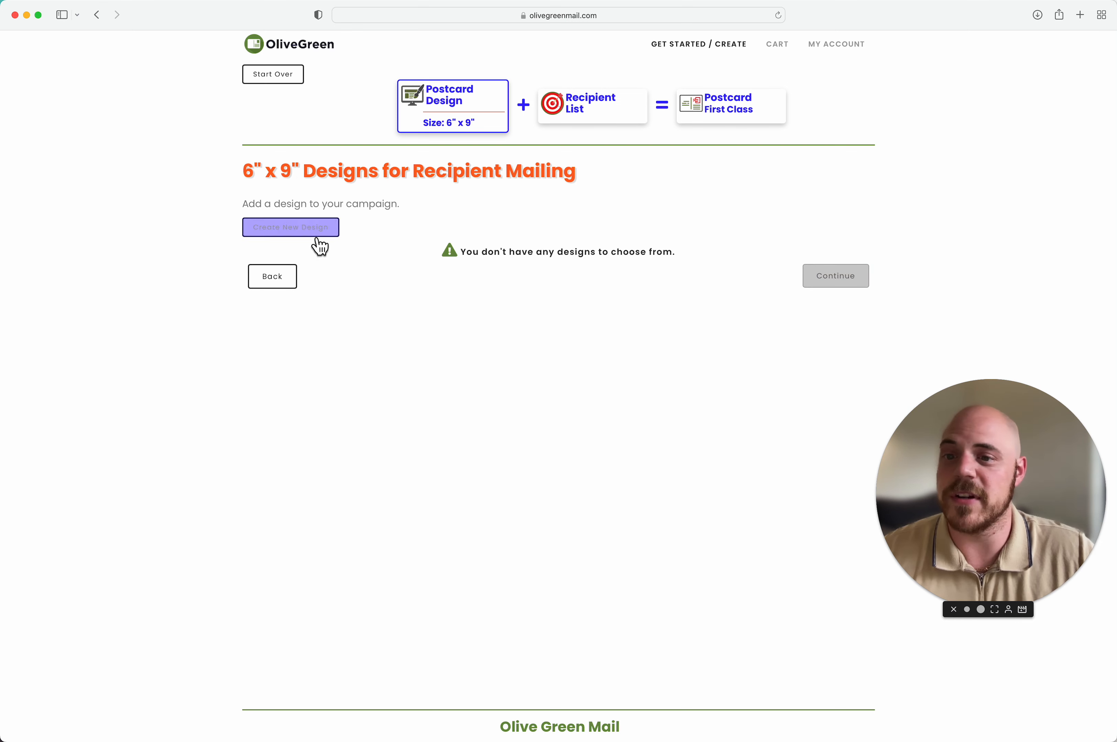
{"action": "left_click", "coordinate": [287, 232]}
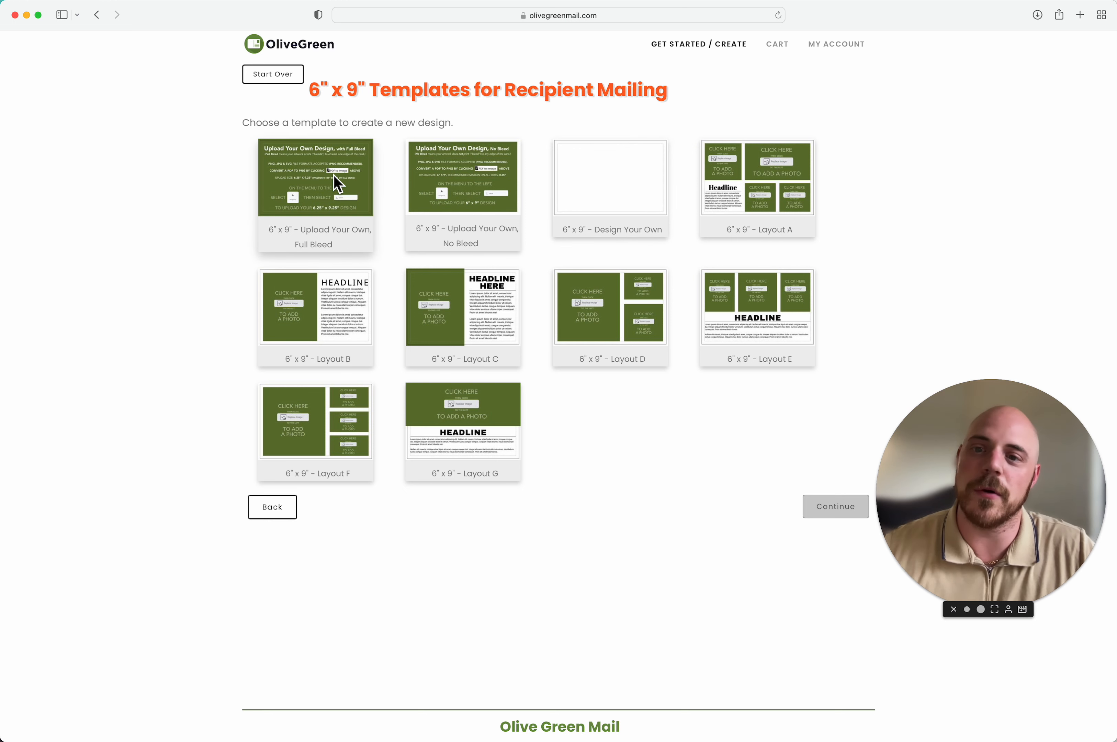
Step: Create a 6" x 9" Upload Your Own, Full Bleed design named 'Buchanan'
{"action": "left_click", "coordinate": [328, 194]}
{"action": "left_click", "coordinate": [399, 294]}
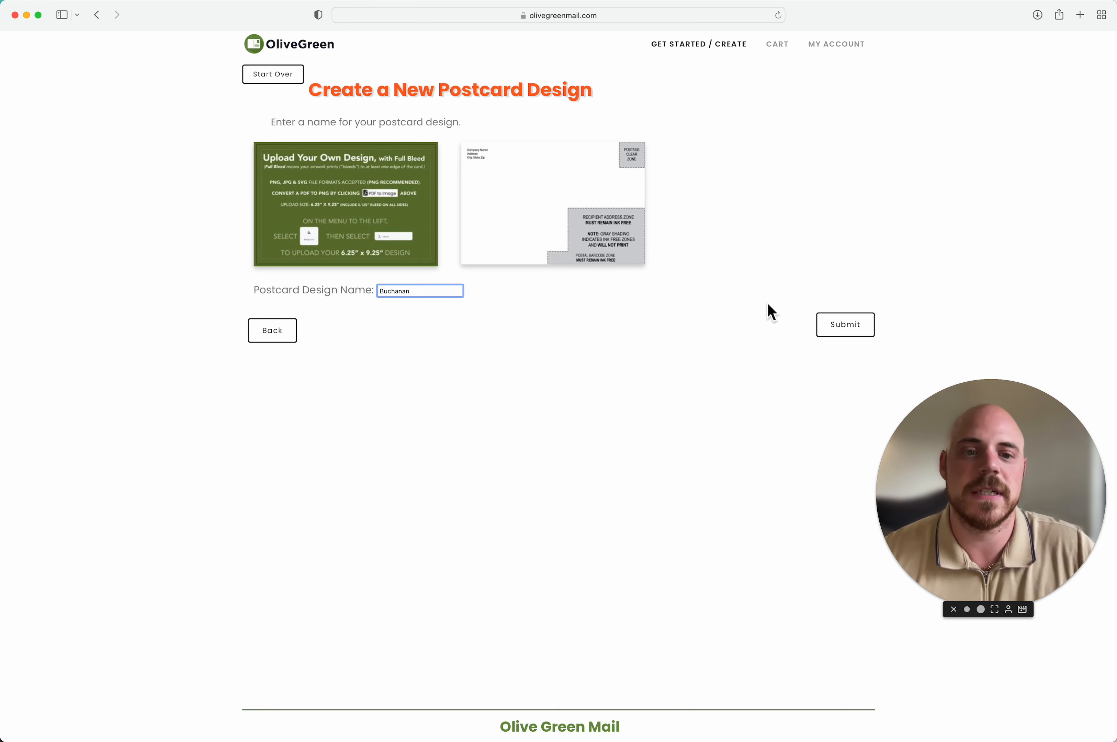
{"action": "left_click", "coordinate": [838, 335]}
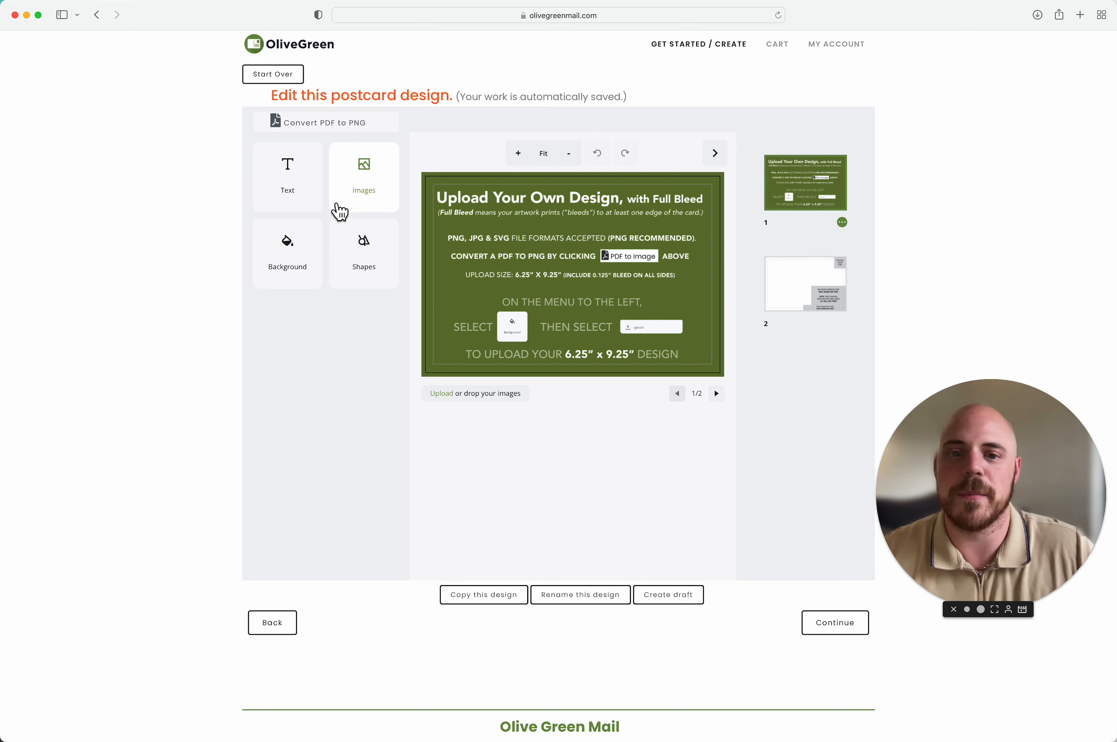
Step: Upload Buchanan Front.png and apply it as page 1's full-bleed background
{"action": "left_click", "coordinate": [286, 267]}
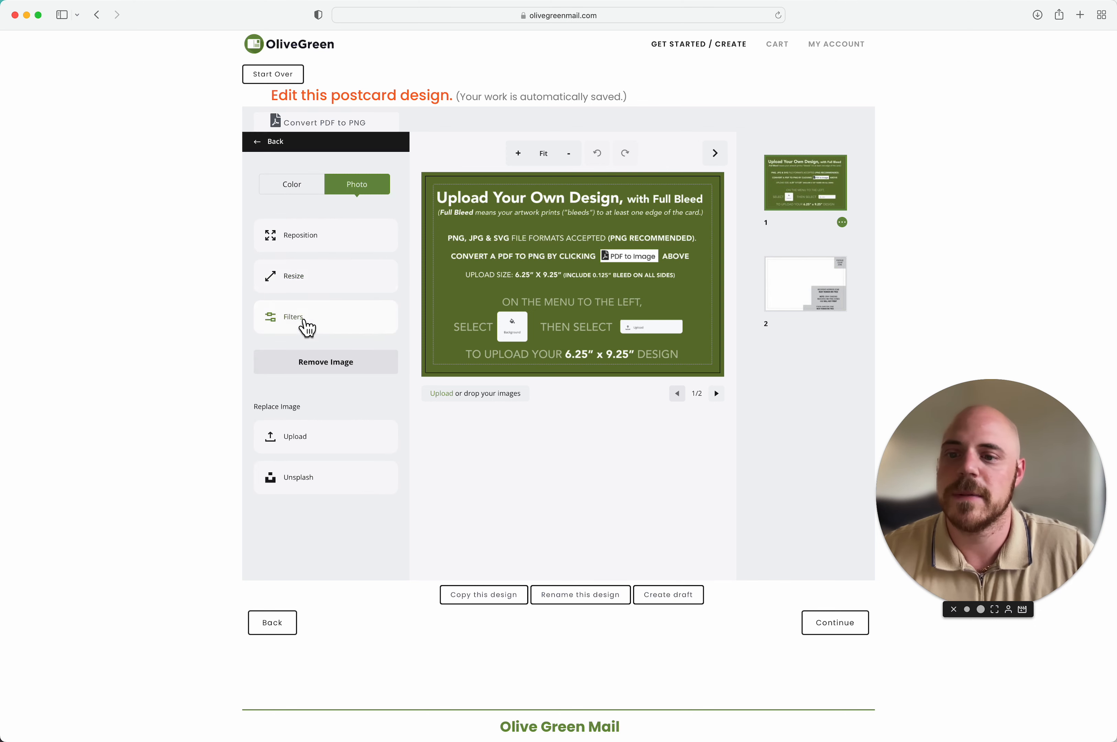
{"action": "left_click", "coordinate": [315, 443]}
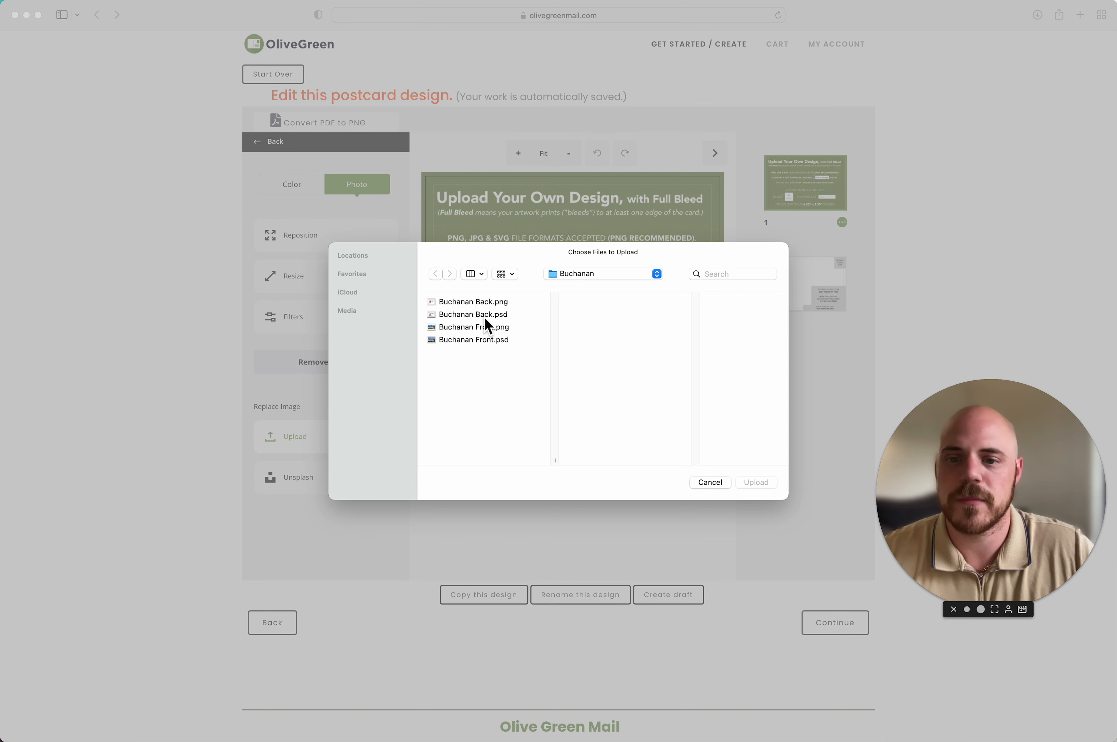
{"action": "left_click", "coordinate": [487, 331]}
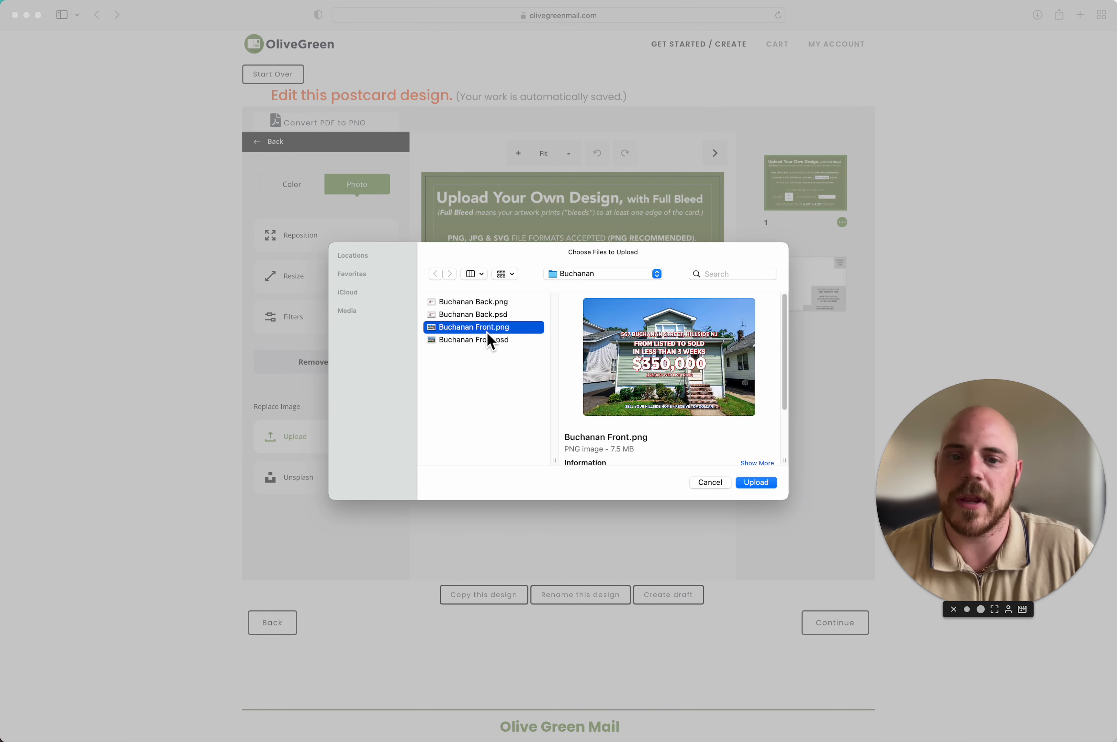
{"action": "left_click", "coordinate": [755, 483]}
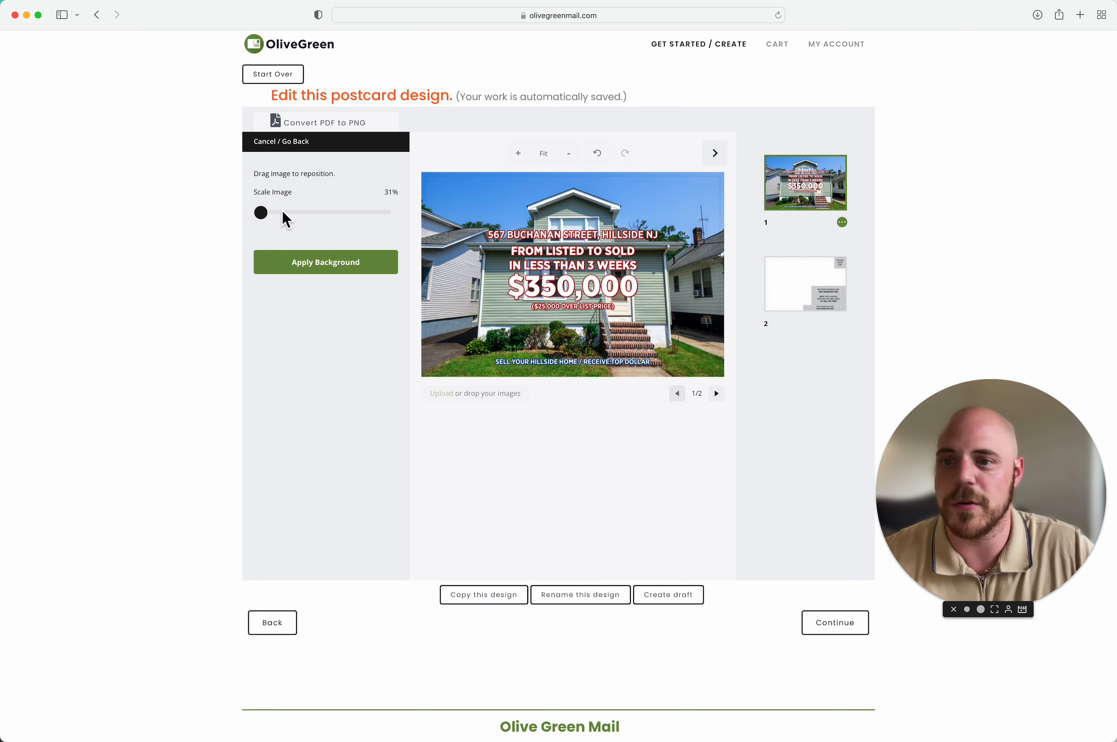
{"action": "left_click", "coordinate": [320, 270]}
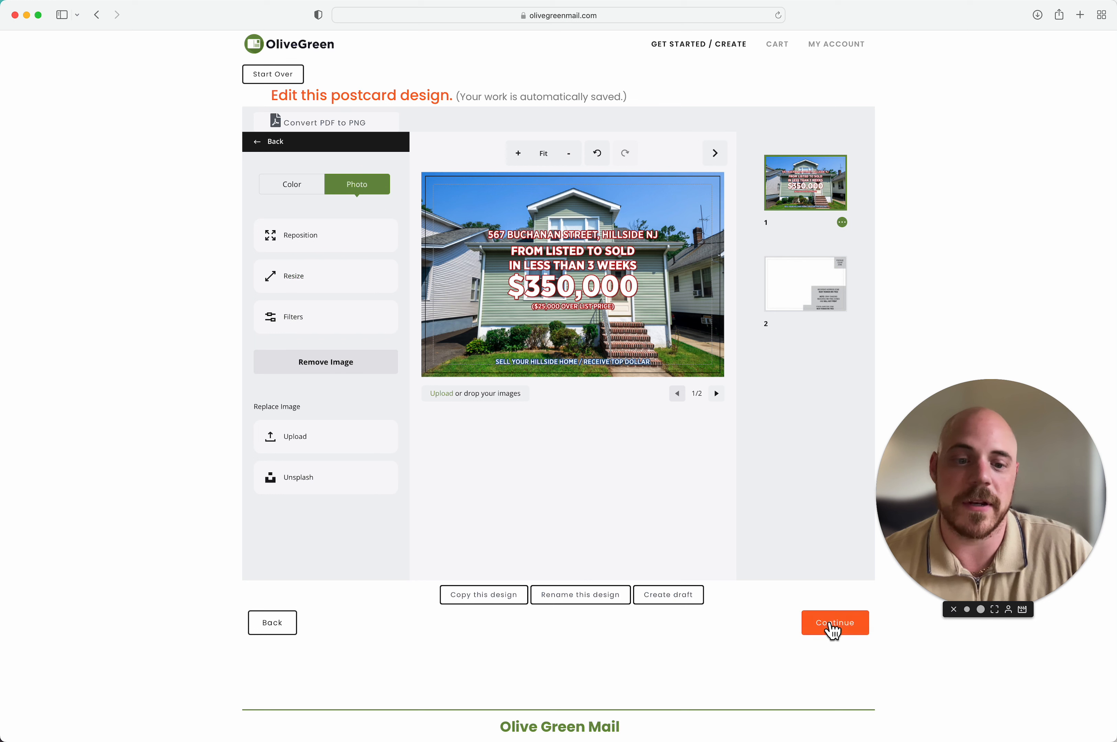
Step: Upload Buchanan Back.png as page 2's photo background and finish the saved design
{"action": "left_click", "coordinate": [815, 299]}
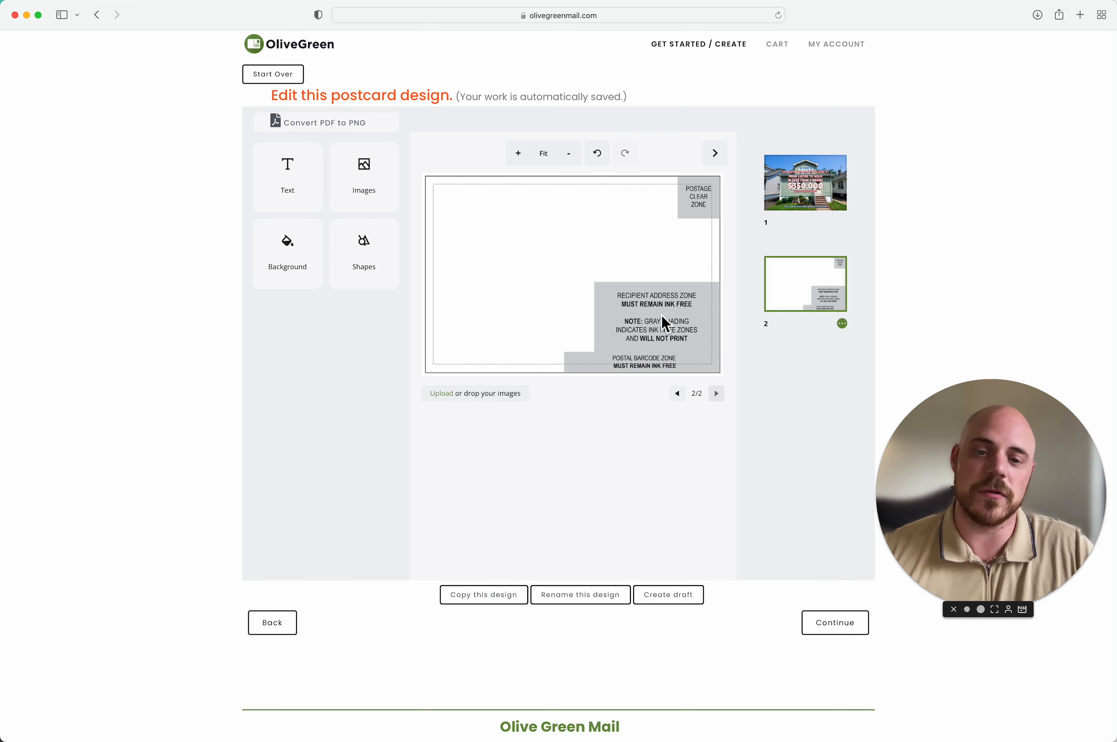
{"action": "left_click", "coordinate": [288, 257]}
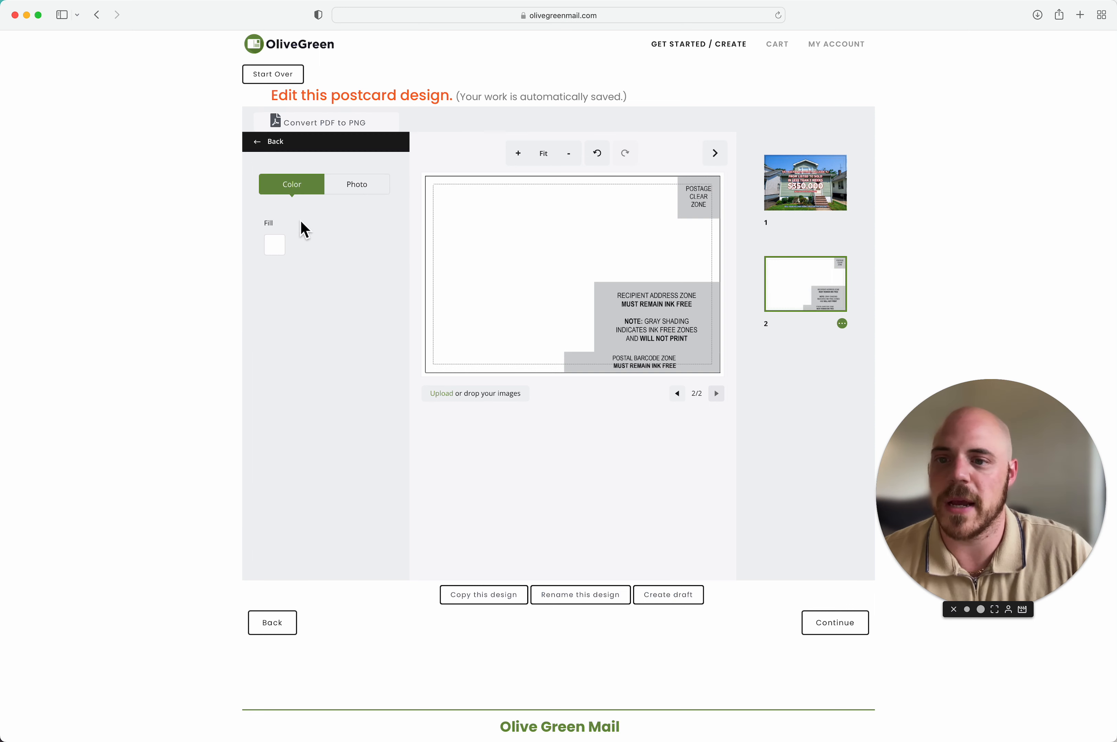
{"action": "left_click", "coordinate": [349, 194]}
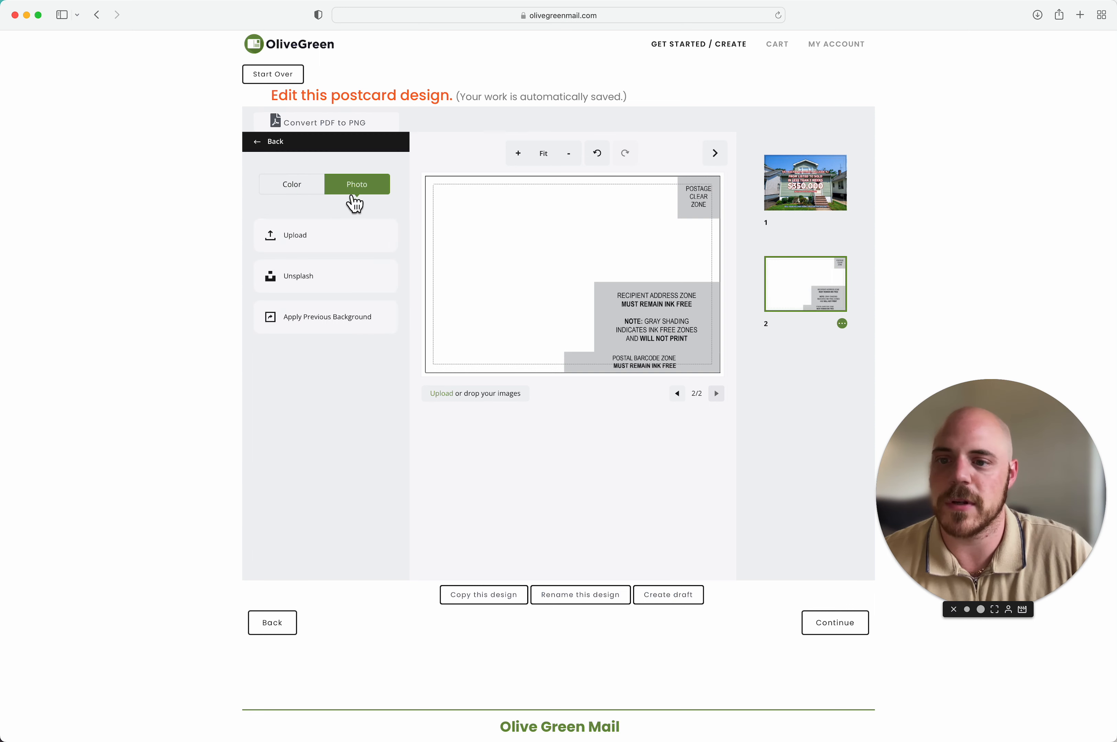
{"action": "left_click", "coordinate": [345, 254]}
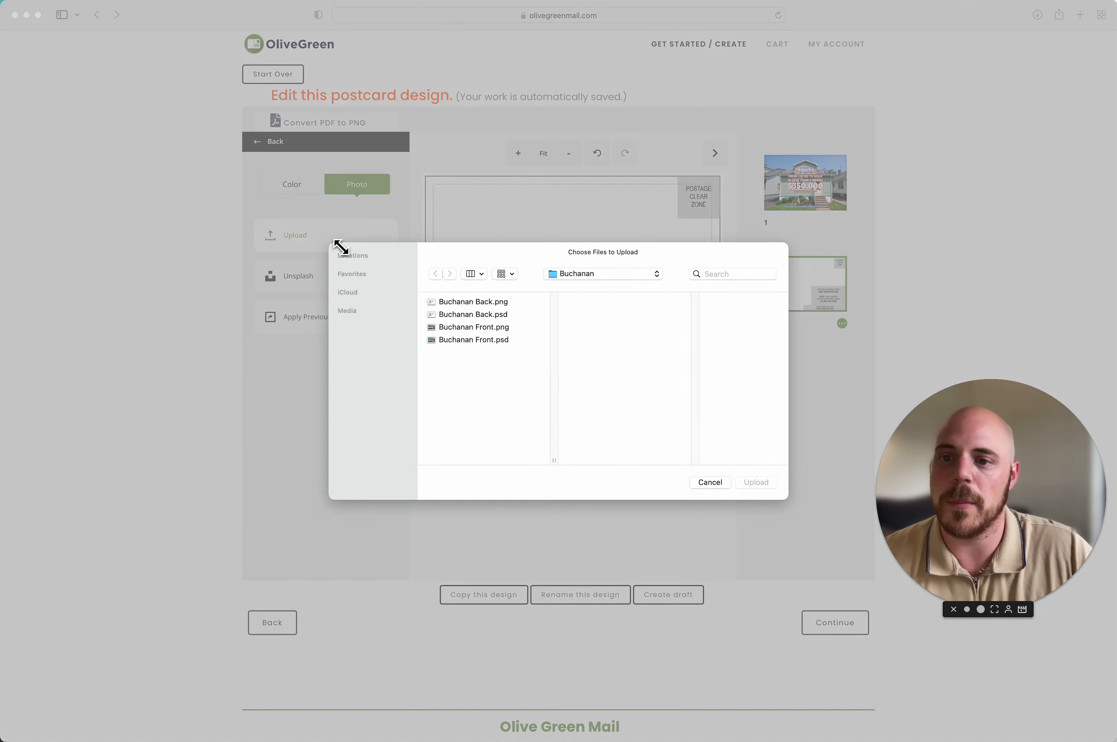
{"action": "left_click", "coordinate": [500, 307]}
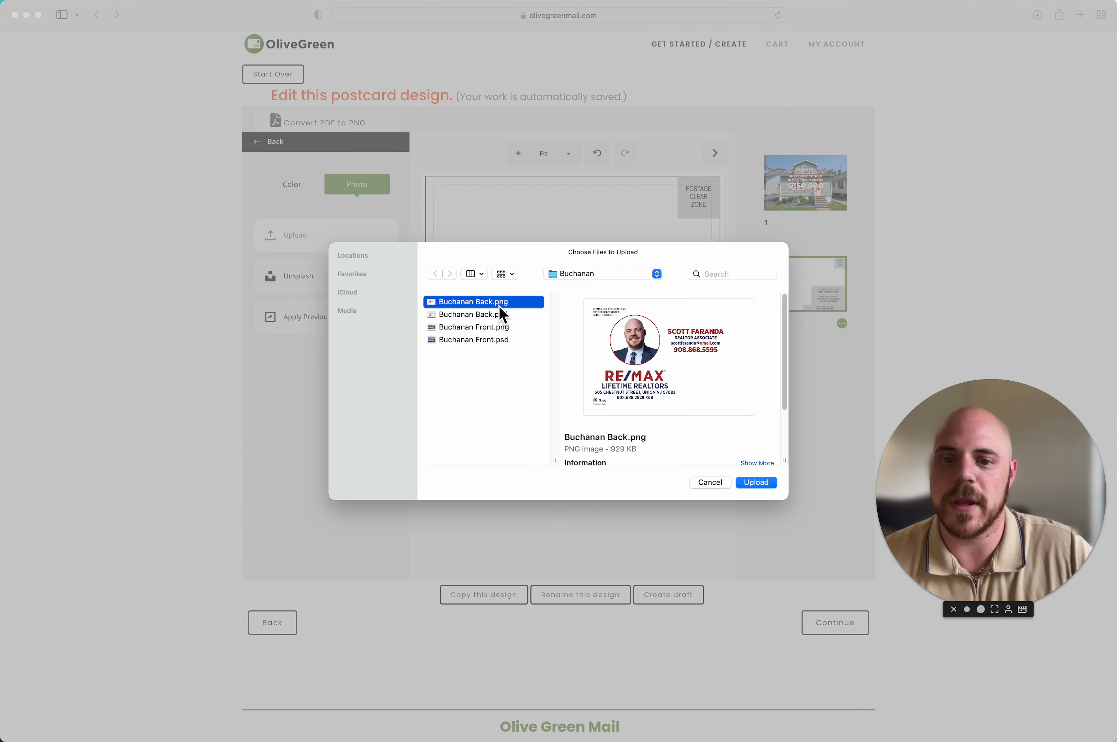
{"action": "left_click", "coordinate": [763, 483]}
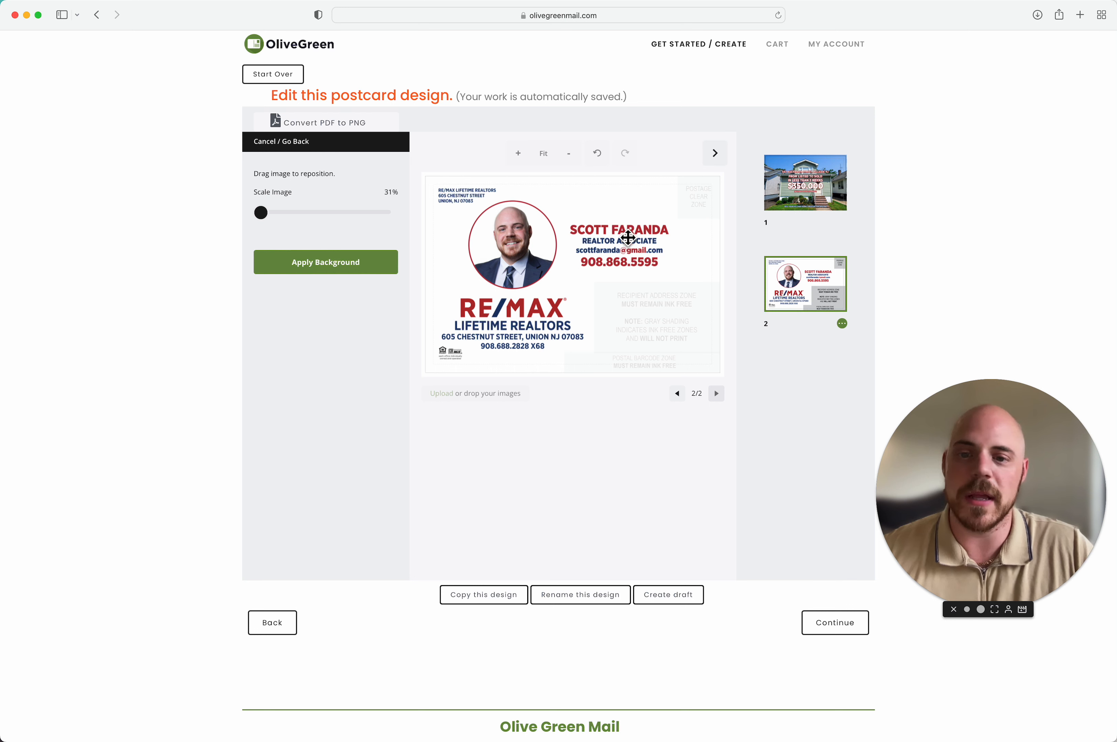
{"action": "left_click", "coordinate": [313, 269]}
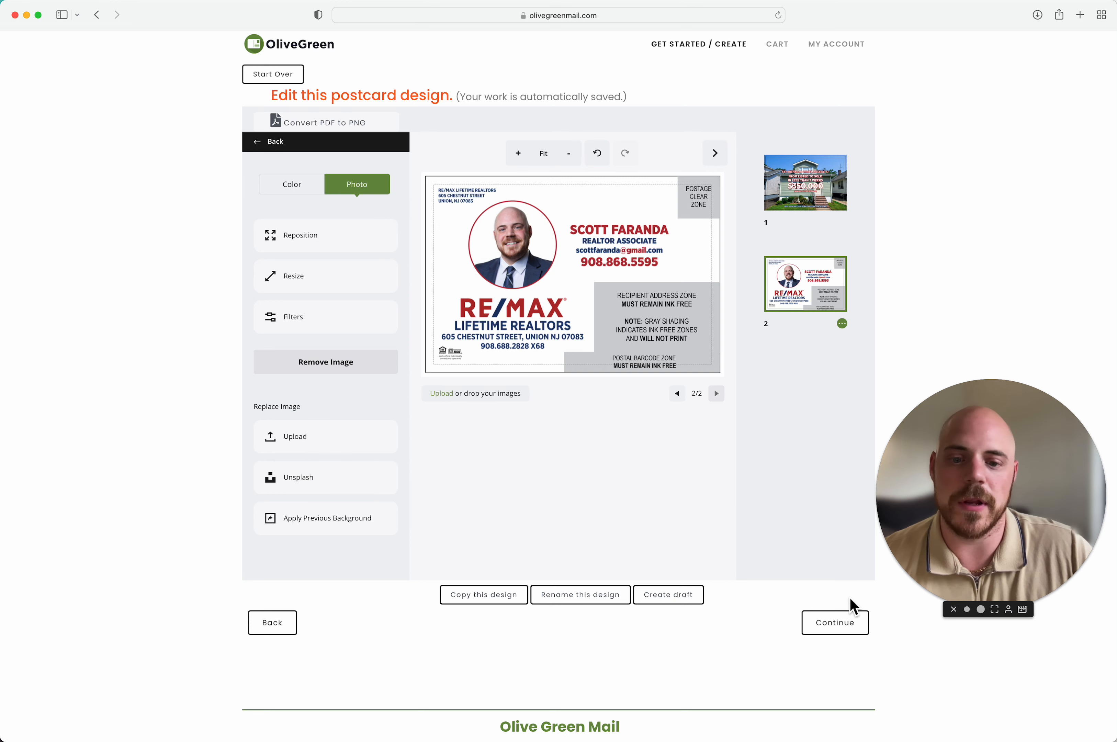
{"action": "left_click", "coordinate": [854, 627]}
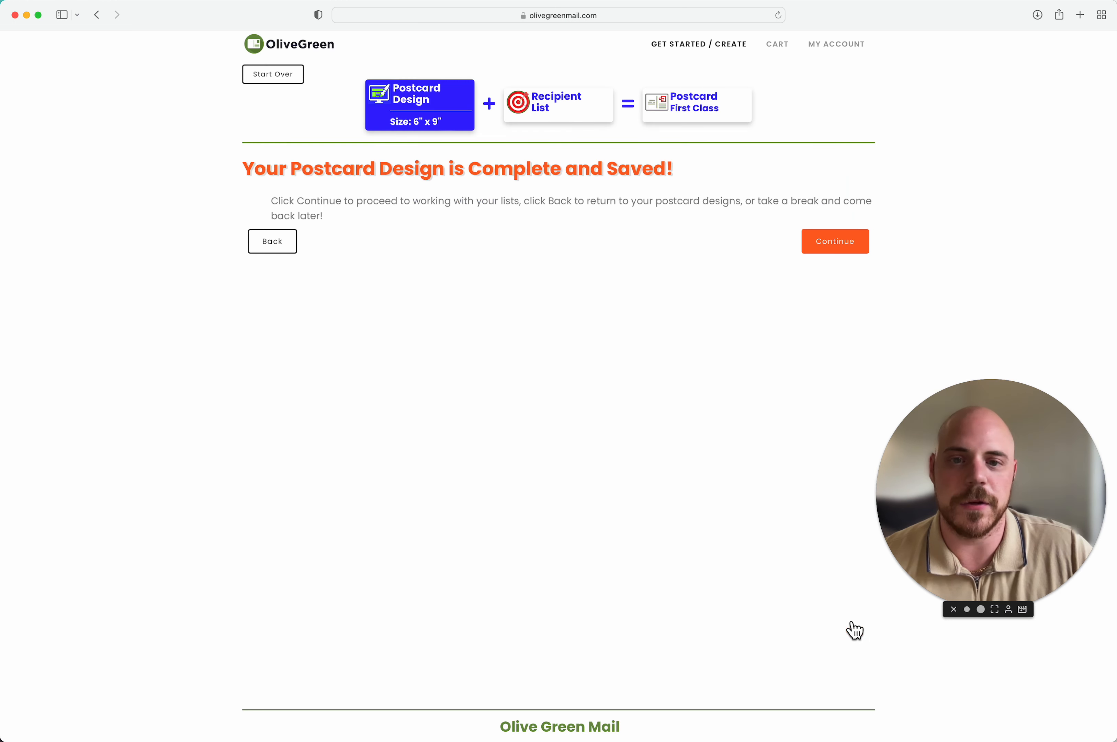
Step: Go to Recipient Mailing Lists and choose Rent New List from Olive Green
{"action": "left_click", "coordinate": [832, 249]}
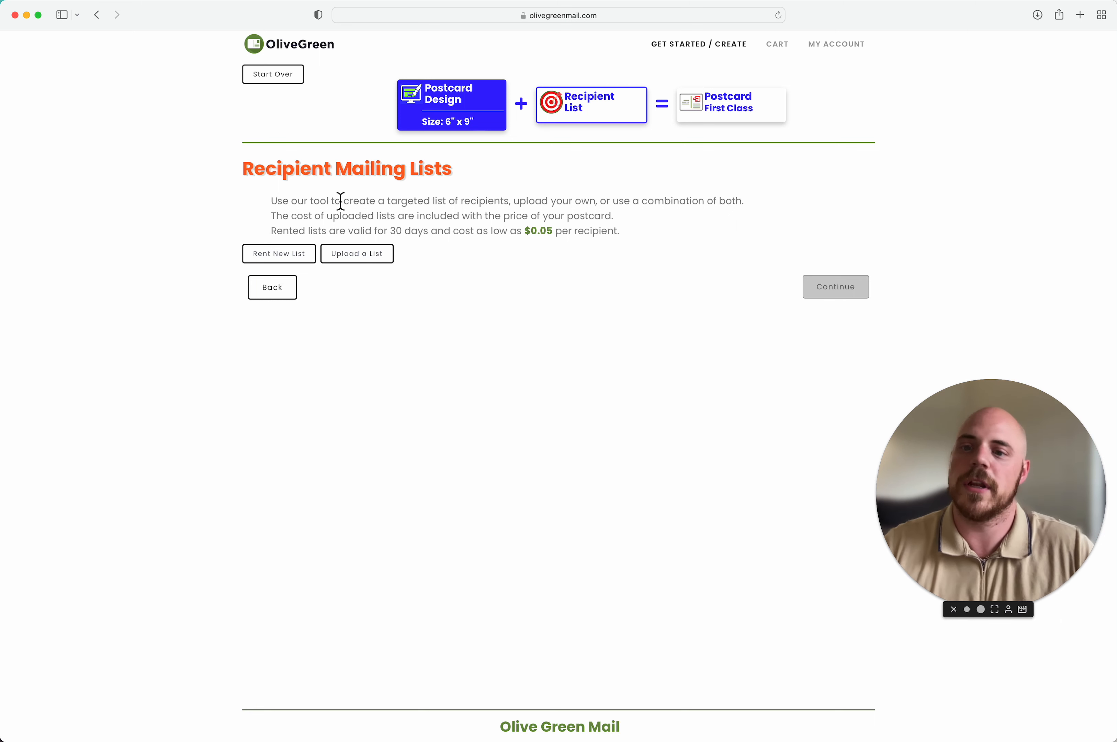
{"action": "left_click", "coordinate": [306, 266]}
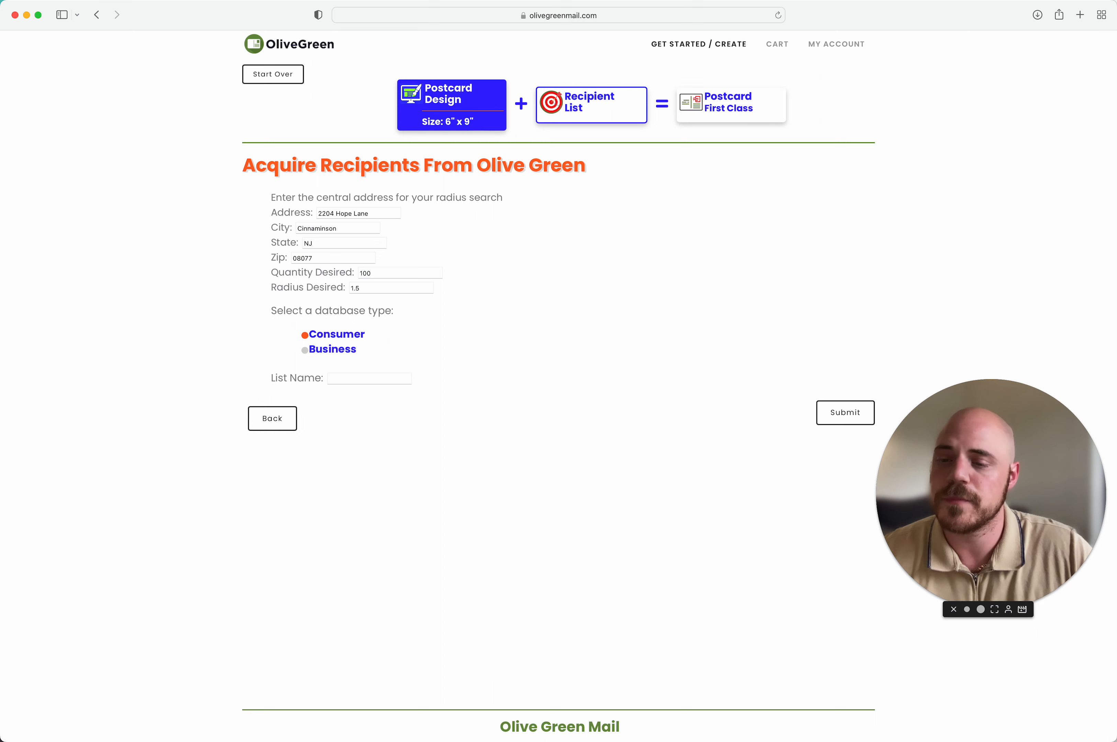
{"action": "key", "text": "super+Tab"}
{"action": "left_click_drag", "start_coordinate": [57, 319], "coordinate": [0, 394]}
{"action": "left_click", "coordinate": [359, 181]}
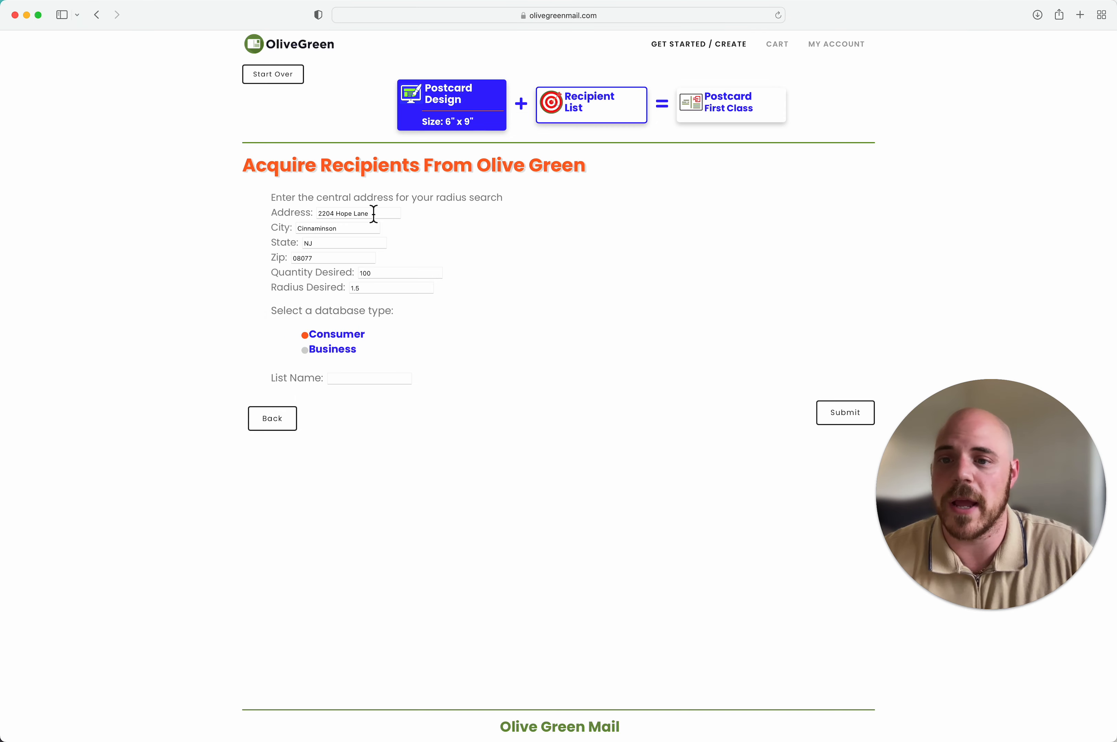
{"action": "triple_click", "coordinate": [373, 213]}
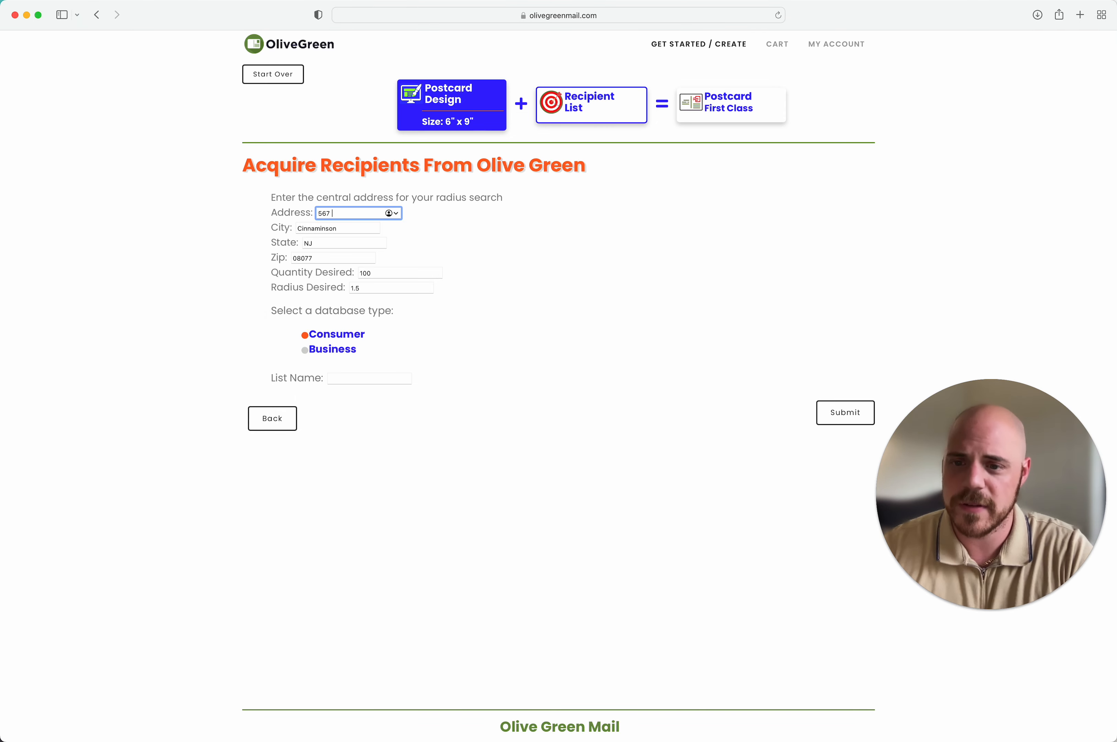
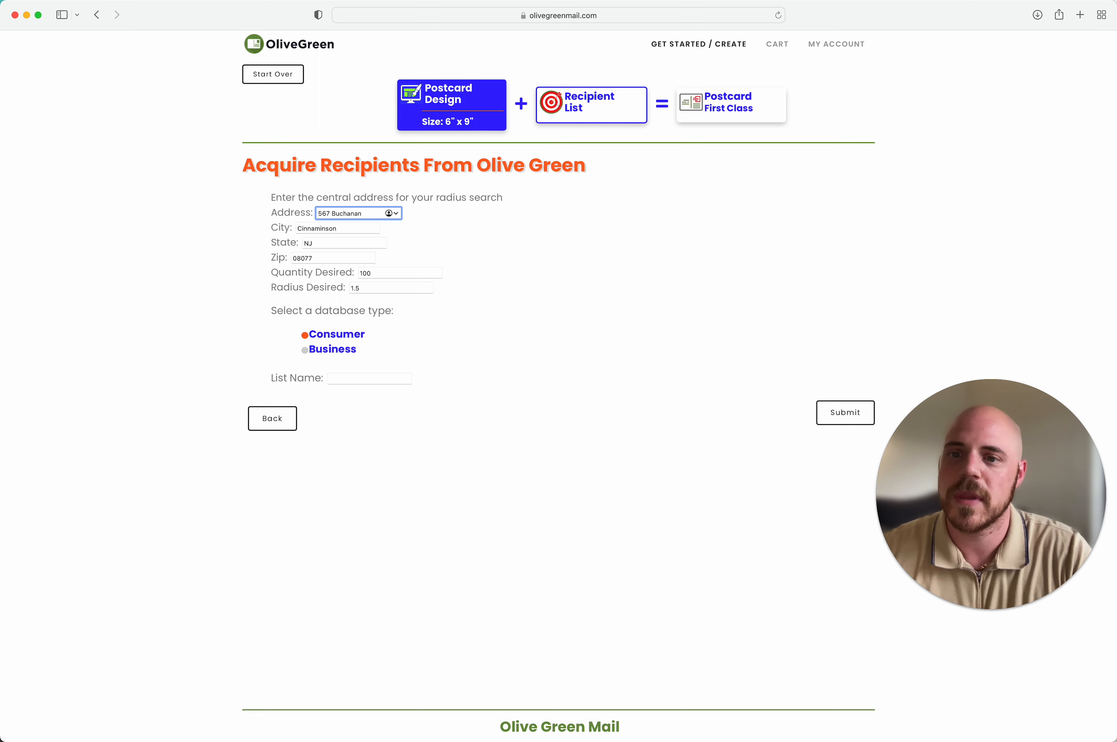
{"action": "triple_click", "coordinate": [360, 230]}
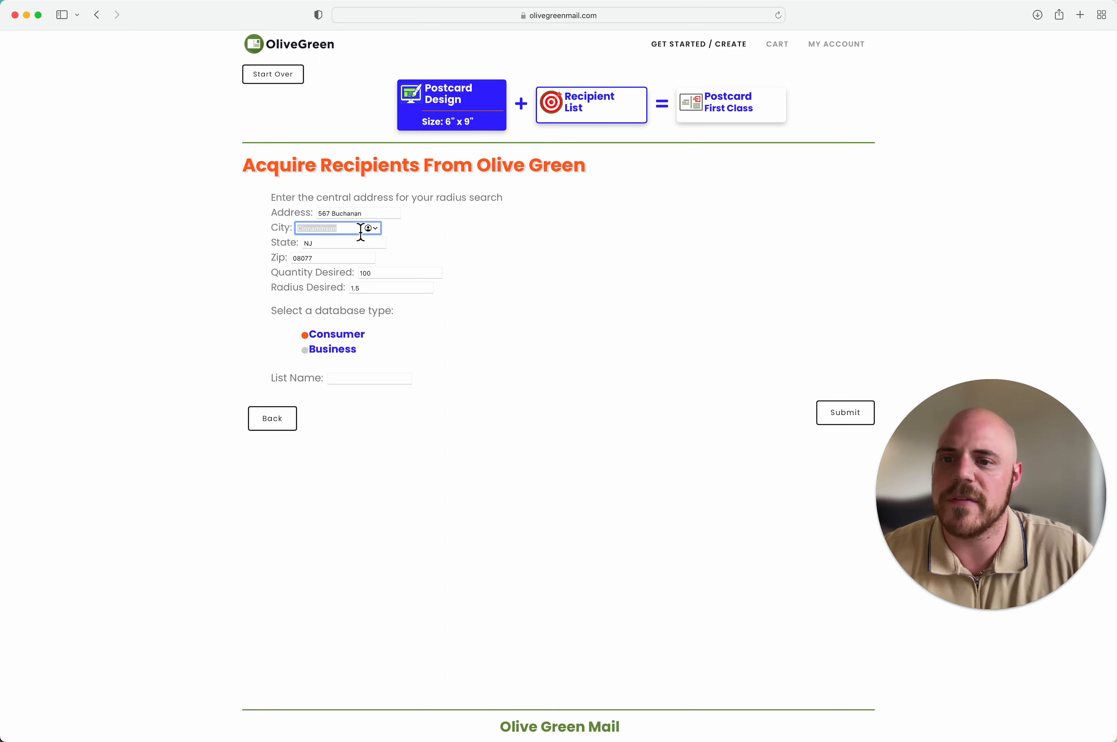
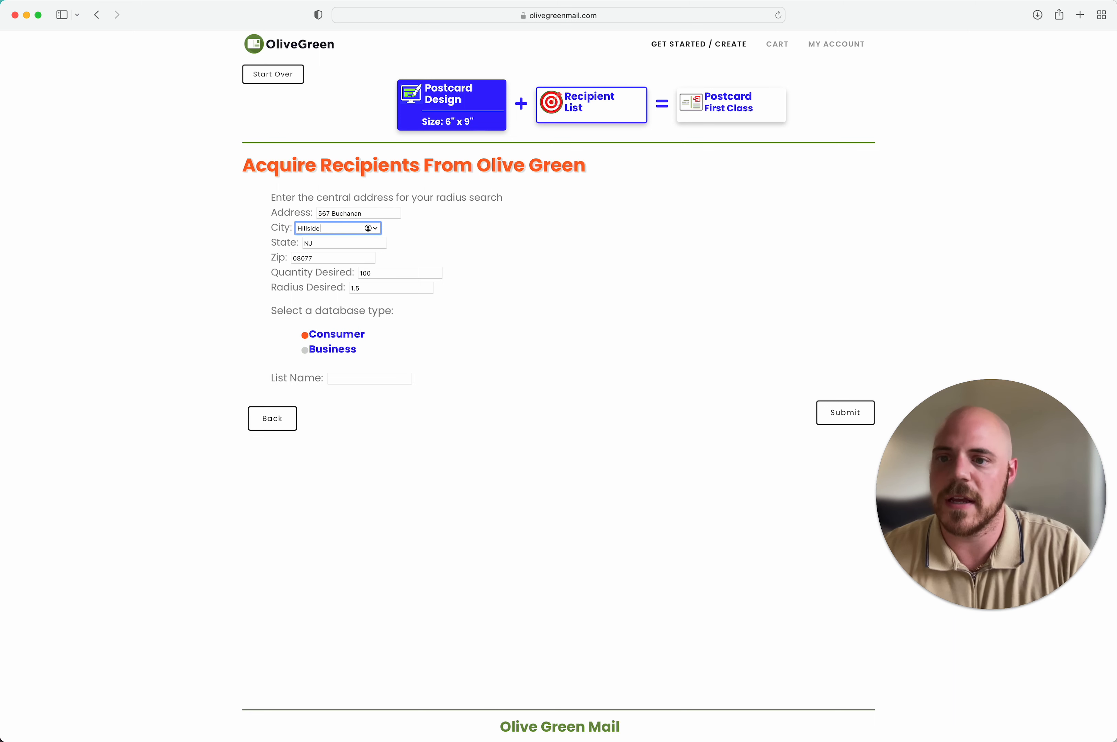
{"action": "key", "text": "Tab"}
{"action": "key", "text": "Tab"}
{"action": "key", "text": "BackSpace"}
{"action": "key", "text": "Tab"}
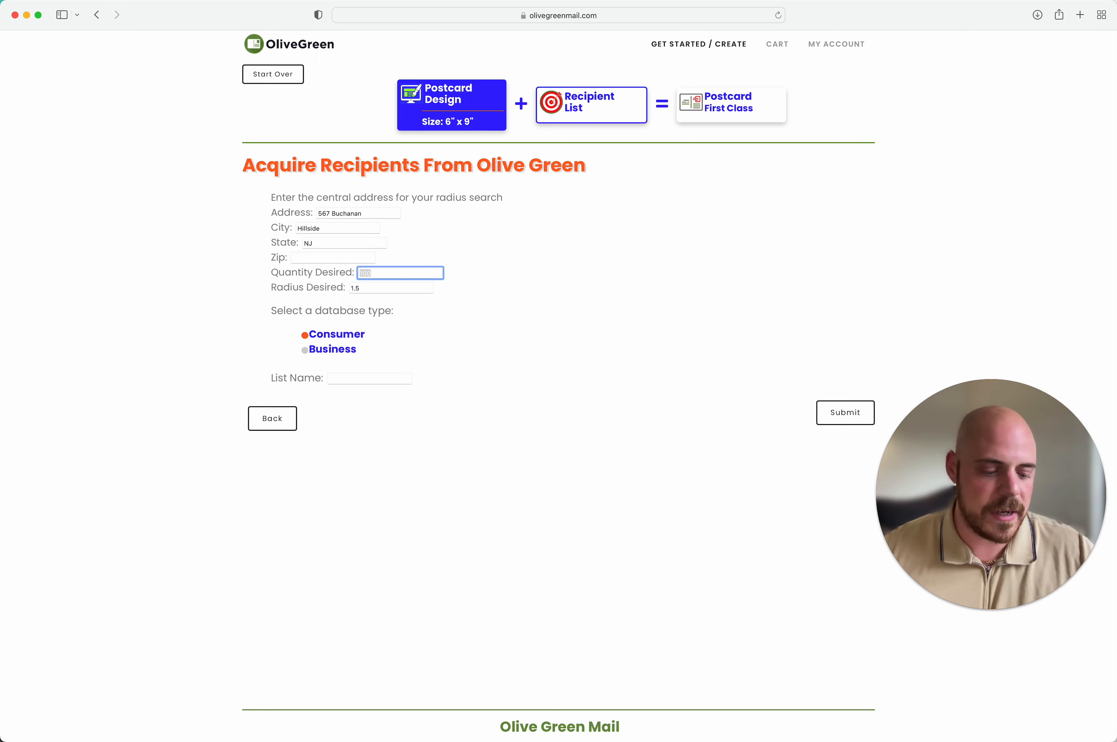
Step: Enter quantity 1500, radius 1 and list name 'Buchanan', then submit the search
{"action": "type", "text": "1500"}
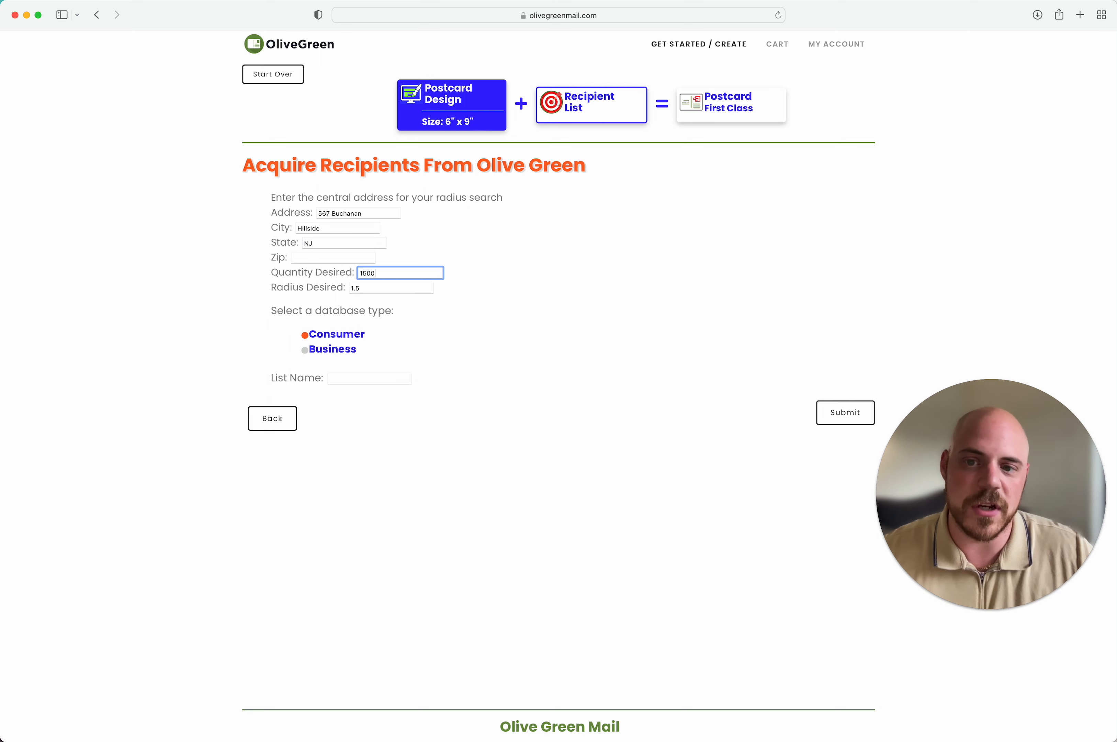
{"action": "key", "text": "Tab"}
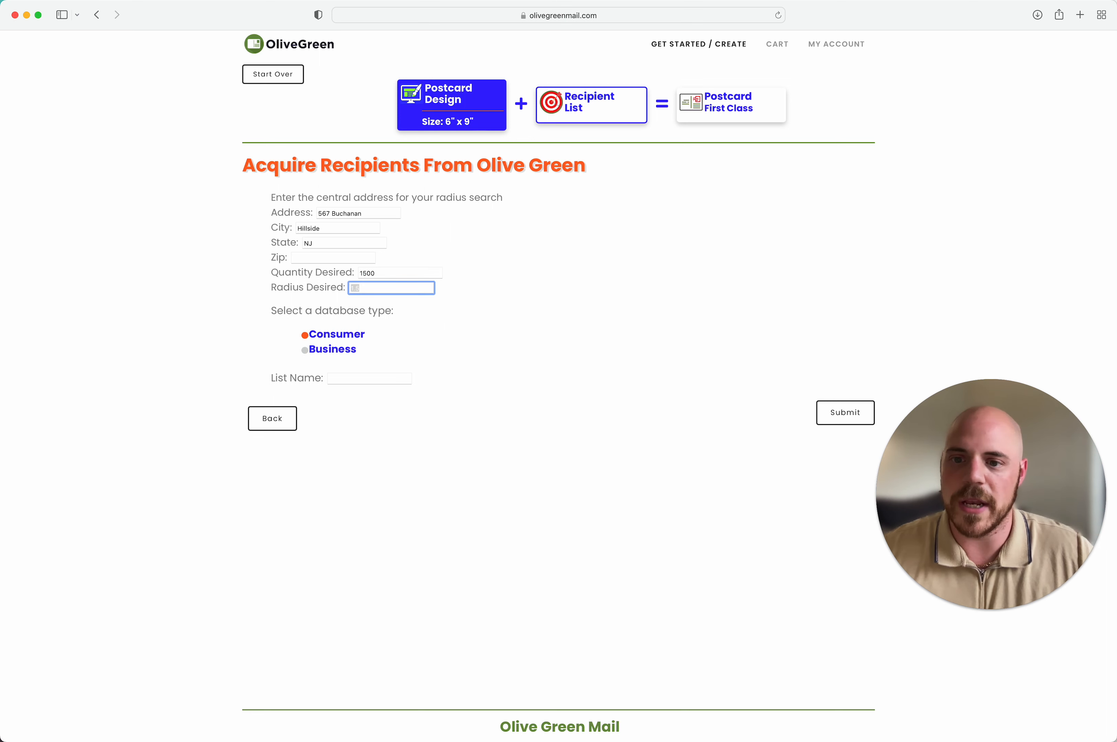
{"action": "type", "text": "1"}
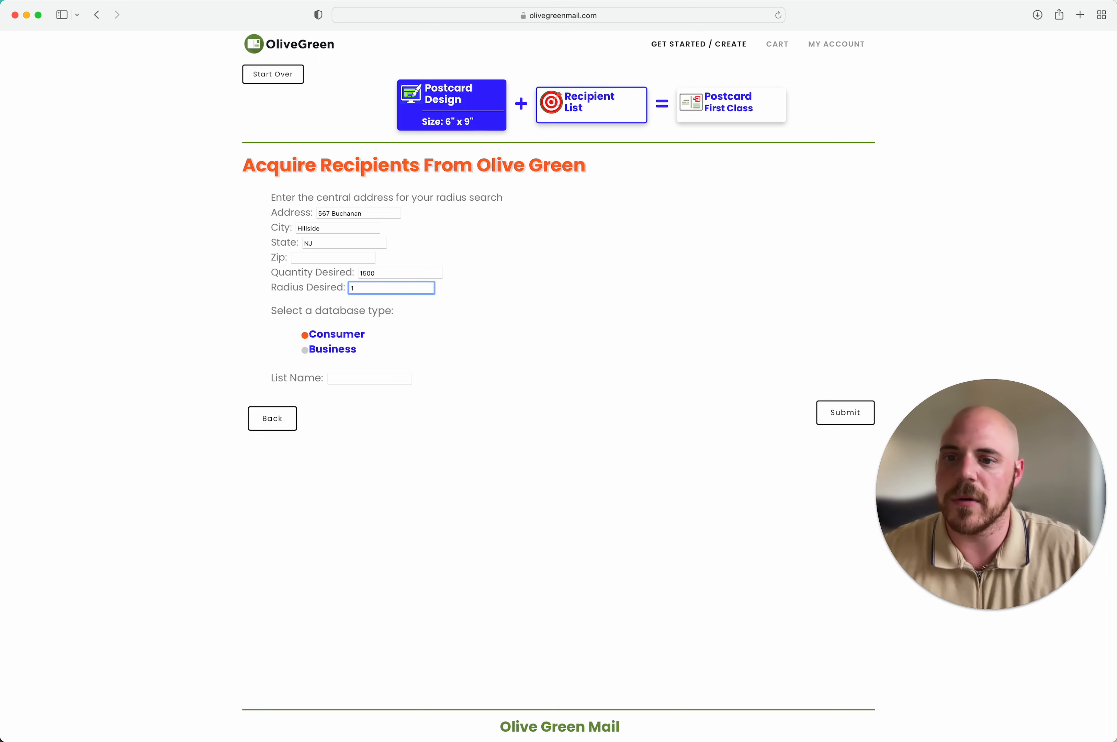
{"action": "left_click", "coordinate": [373, 378]}
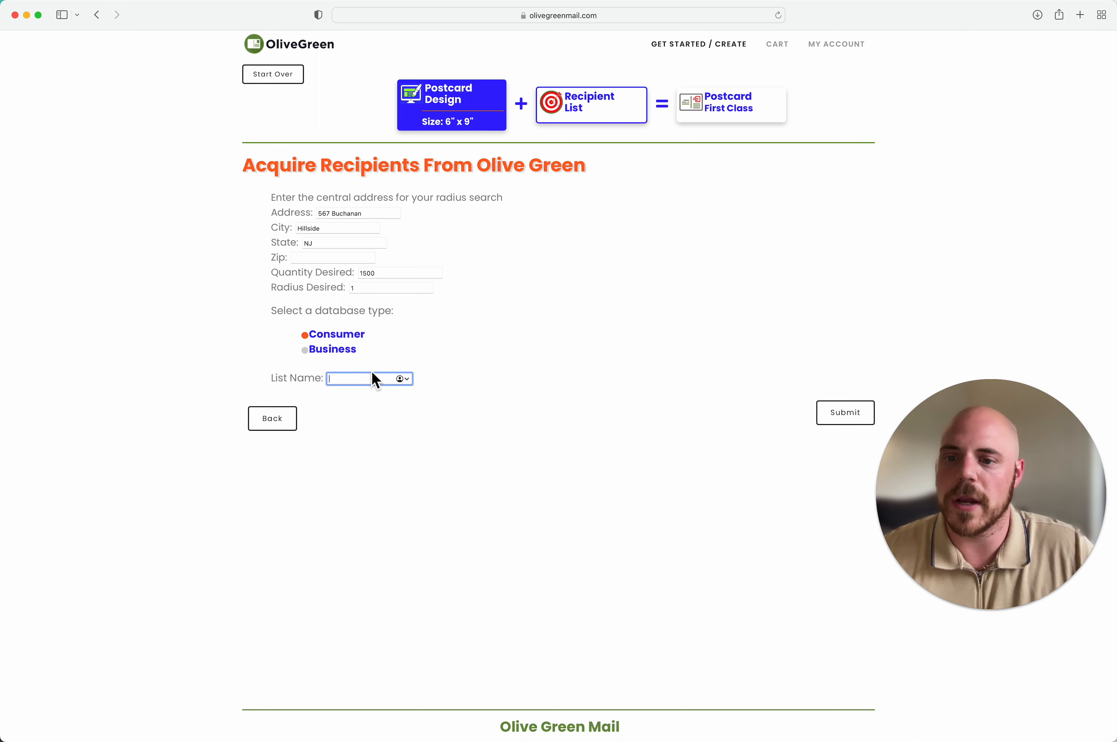
{"action": "type", "text": "Buchanan"}
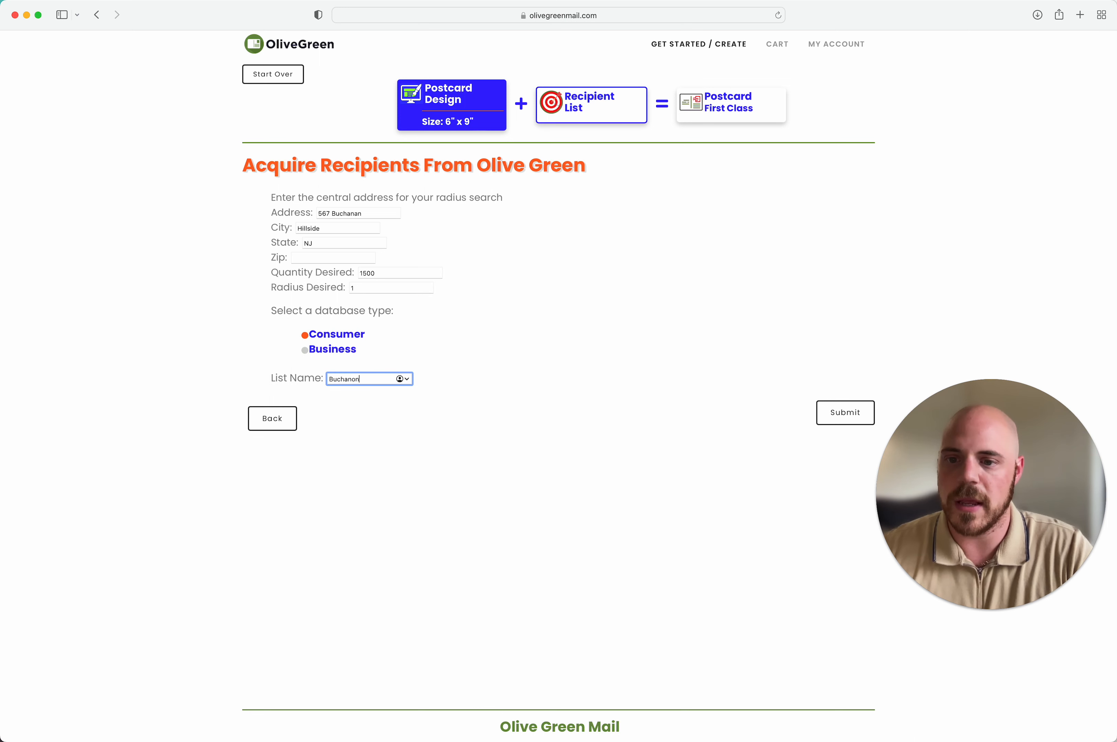
{"action": "left_click", "coordinate": [849, 422]}
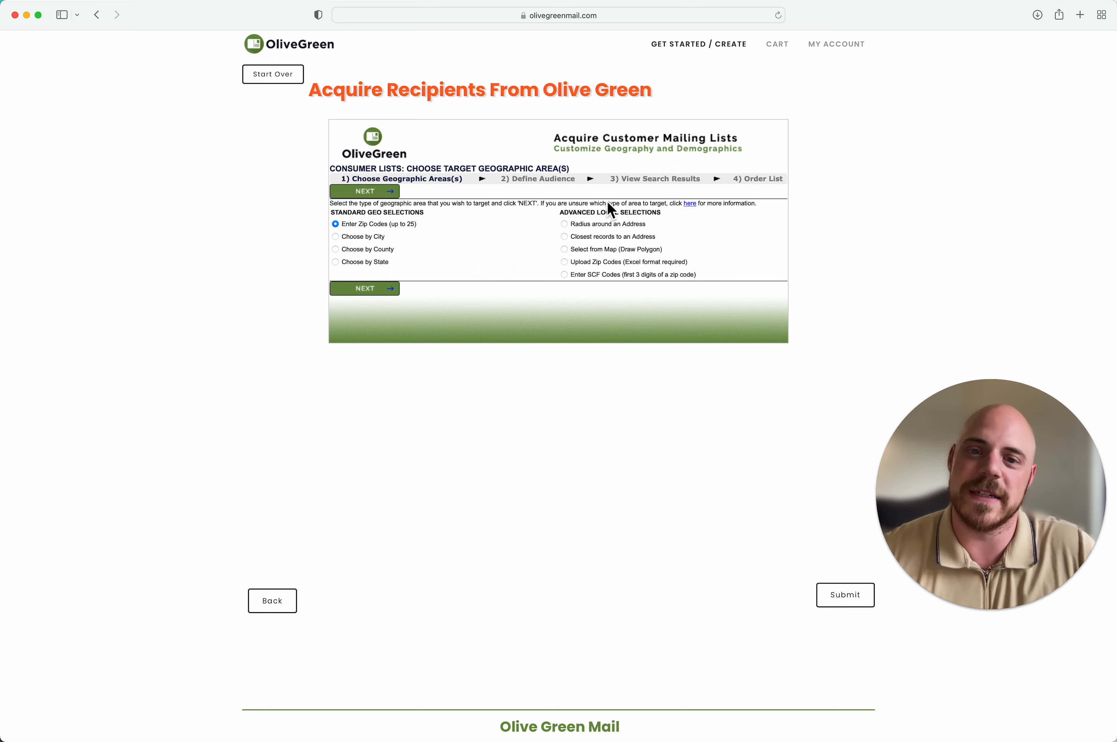
Step: Choose 'Select from Map (Draw Polygon)' as the target area, dismissing the not-finished warning
{"action": "left_click", "coordinate": [565, 250]}
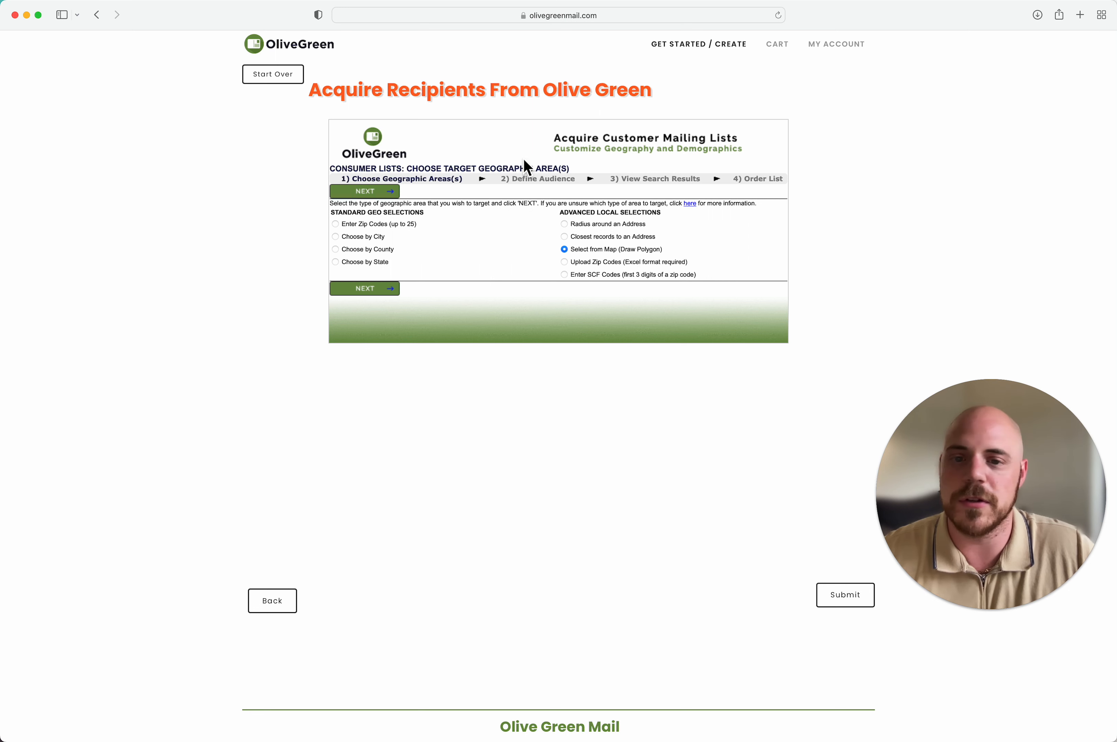
{"action": "left_click", "coordinate": [858, 613]}
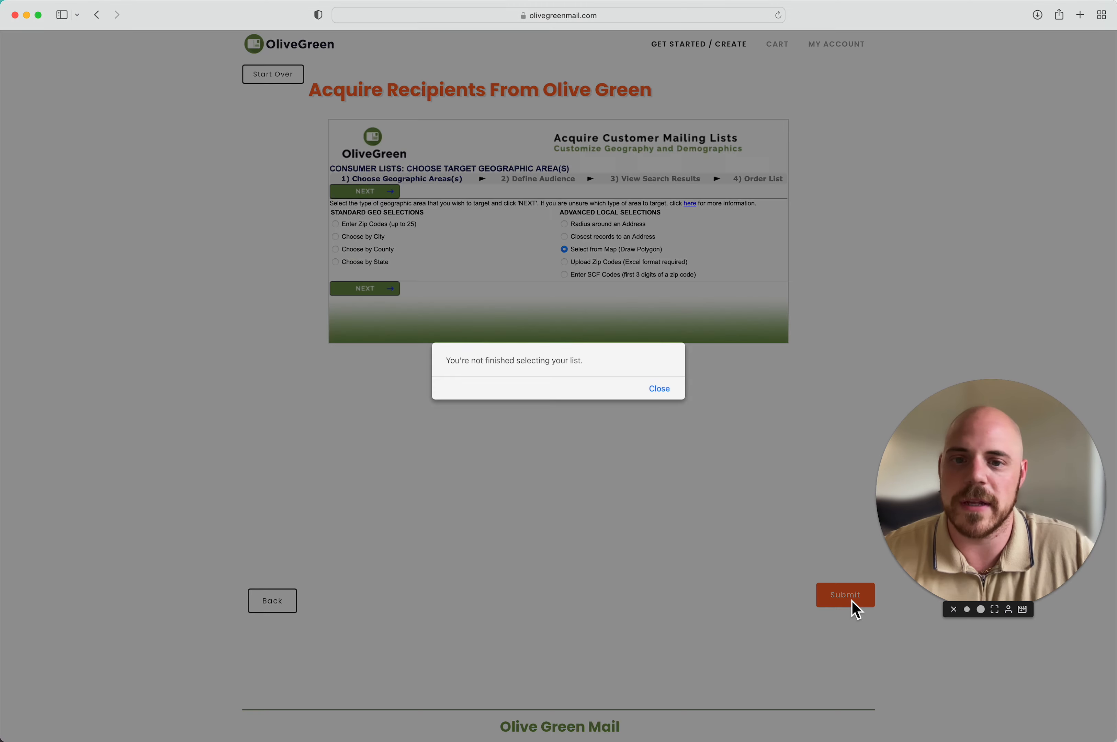
{"action": "left_click", "coordinate": [665, 398]}
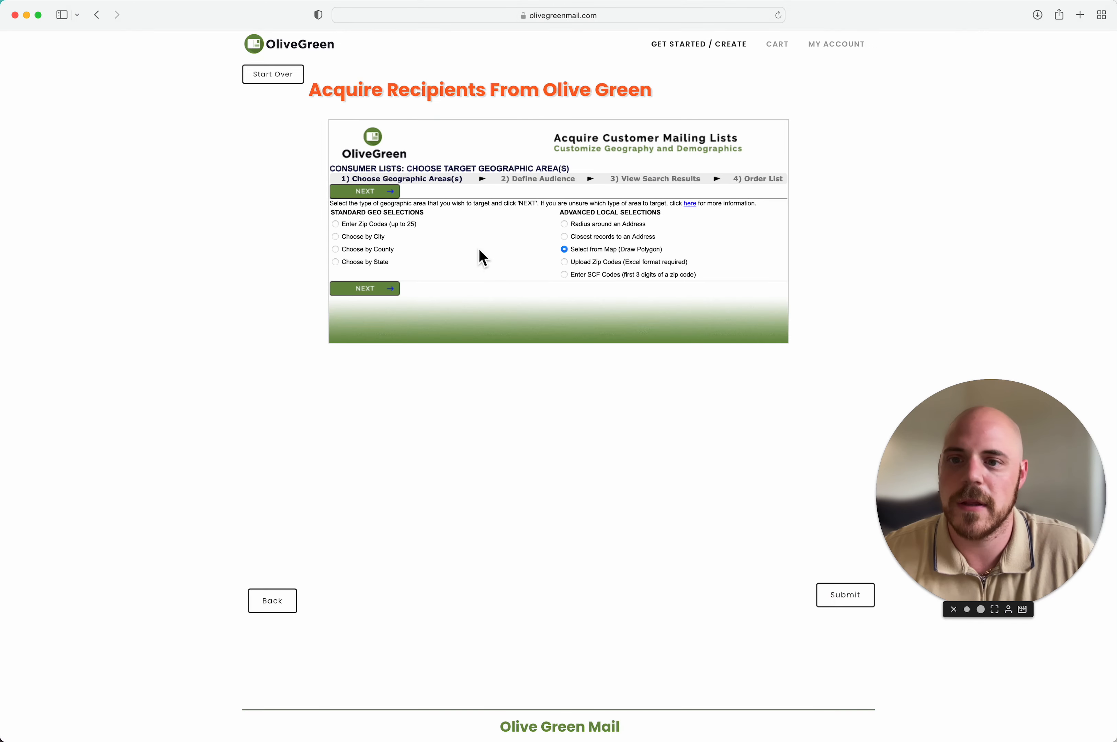
{"action": "left_click", "coordinate": [391, 197]}
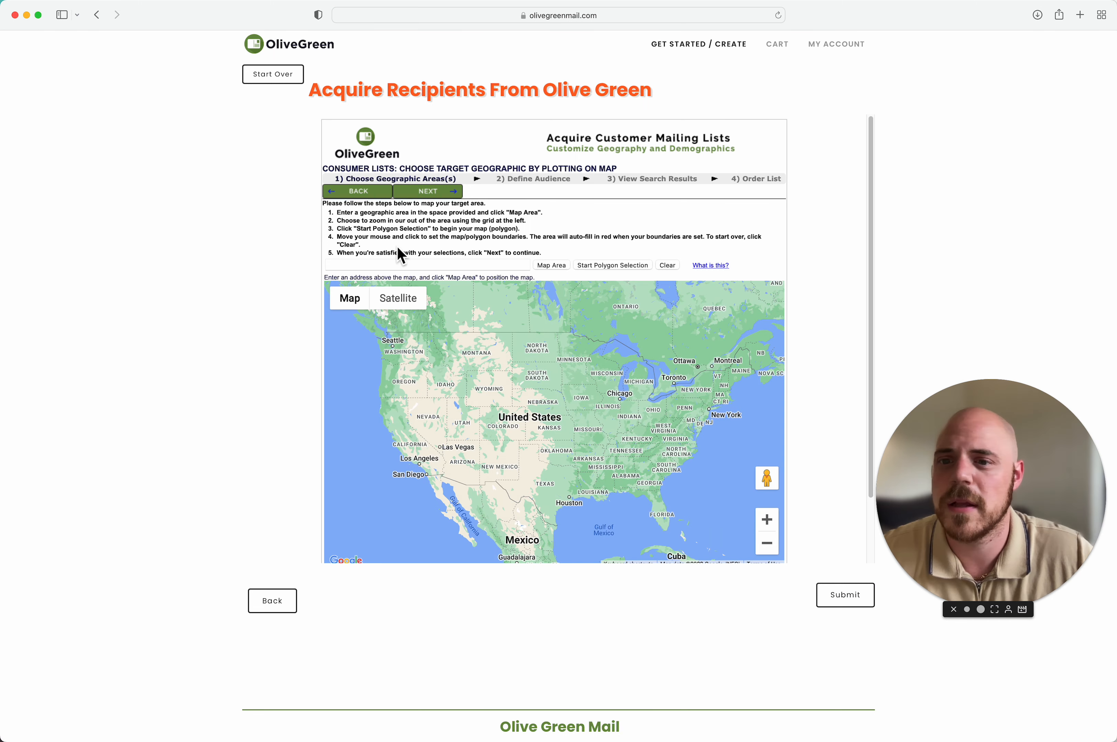
{"action": "left_click", "coordinate": [478, 267]}
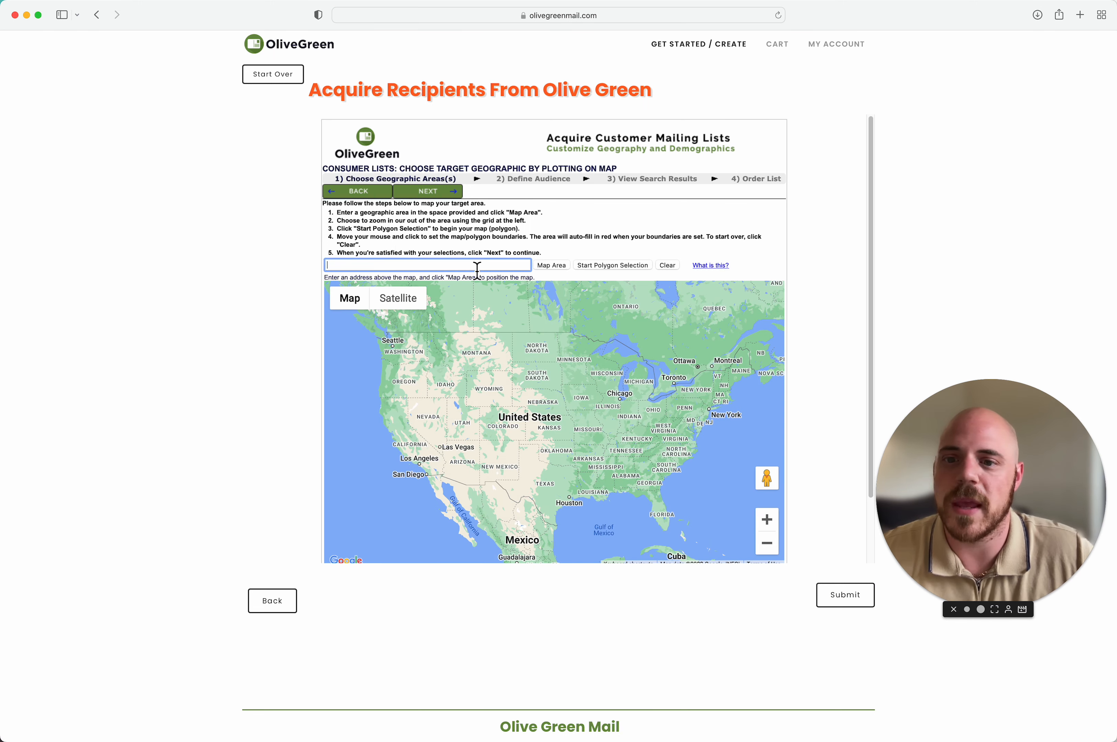
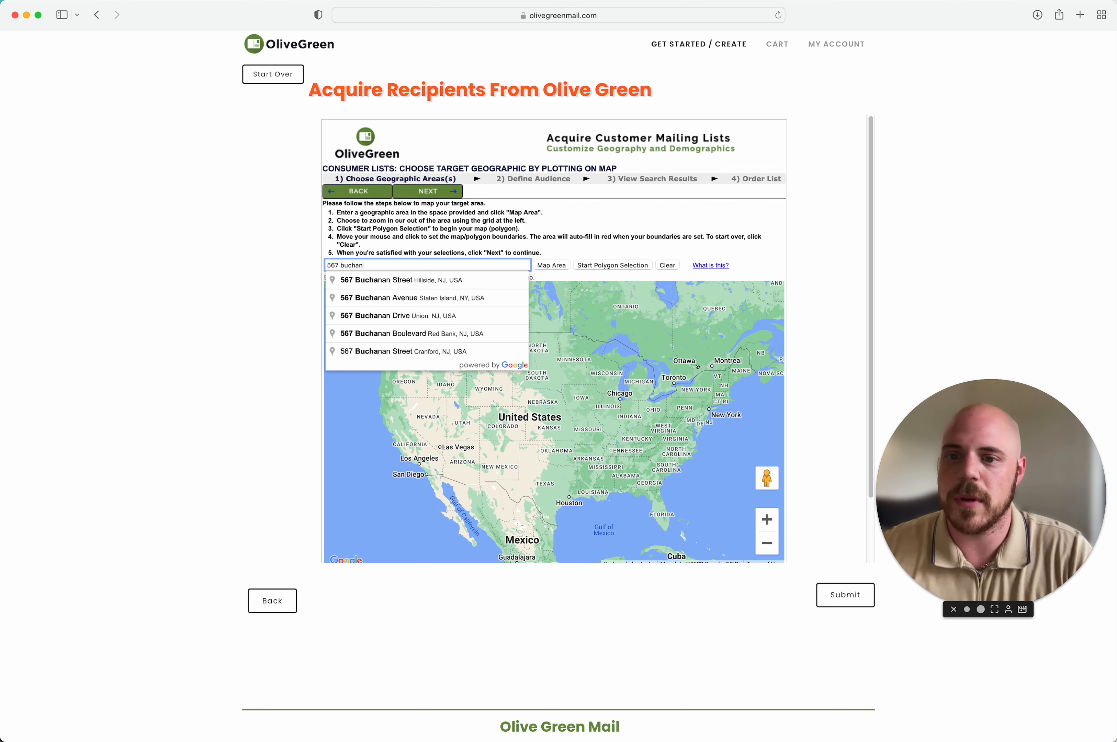
{"action": "left_click", "coordinate": [476, 283]}
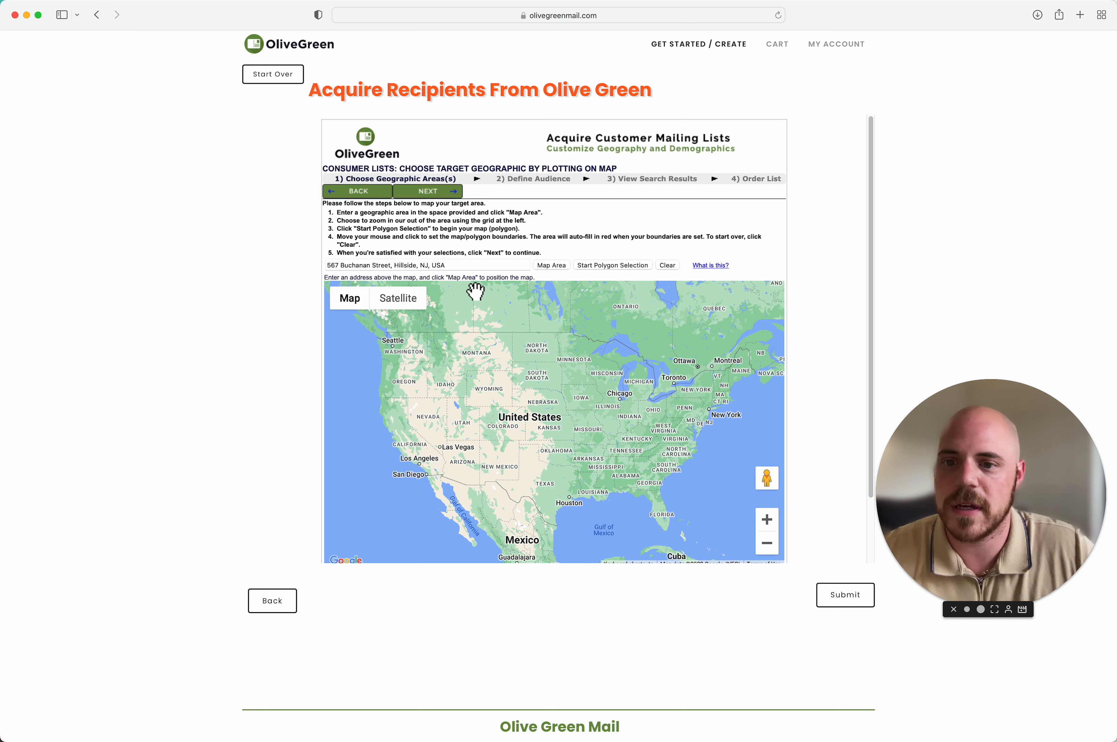
{"action": "left_click", "coordinate": [562, 267]}
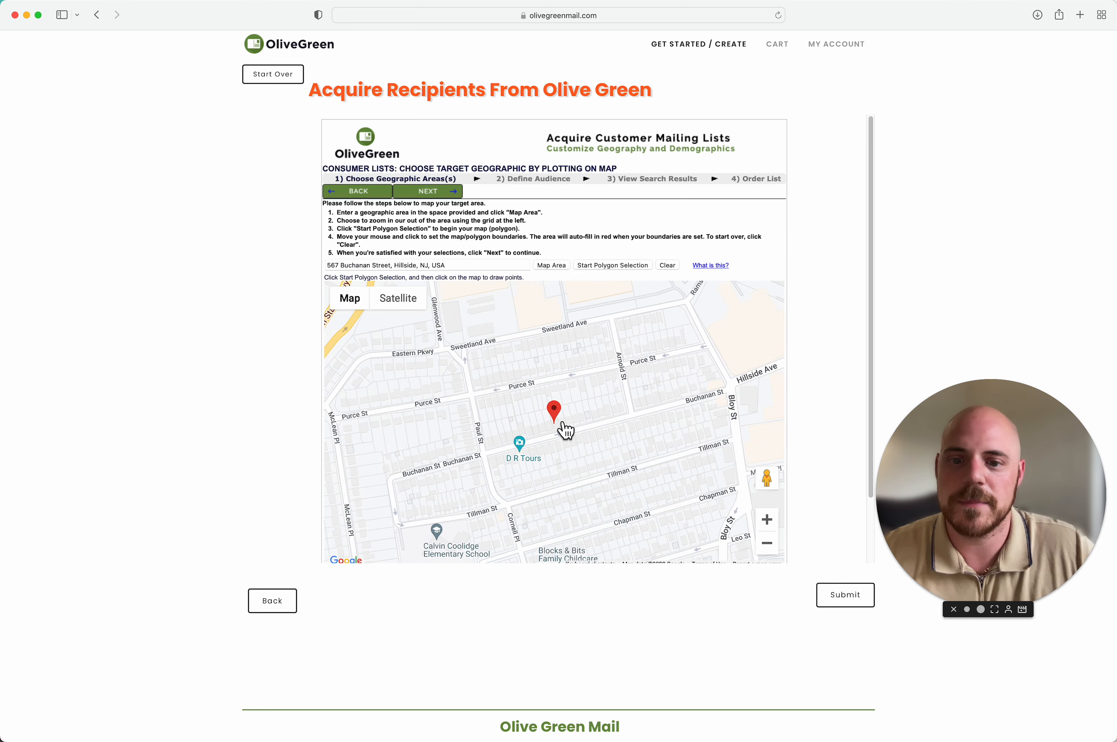
{"action": "scroll", "coordinate": [565, 430], "scroll_direction": "down", "scroll_amount": 3}
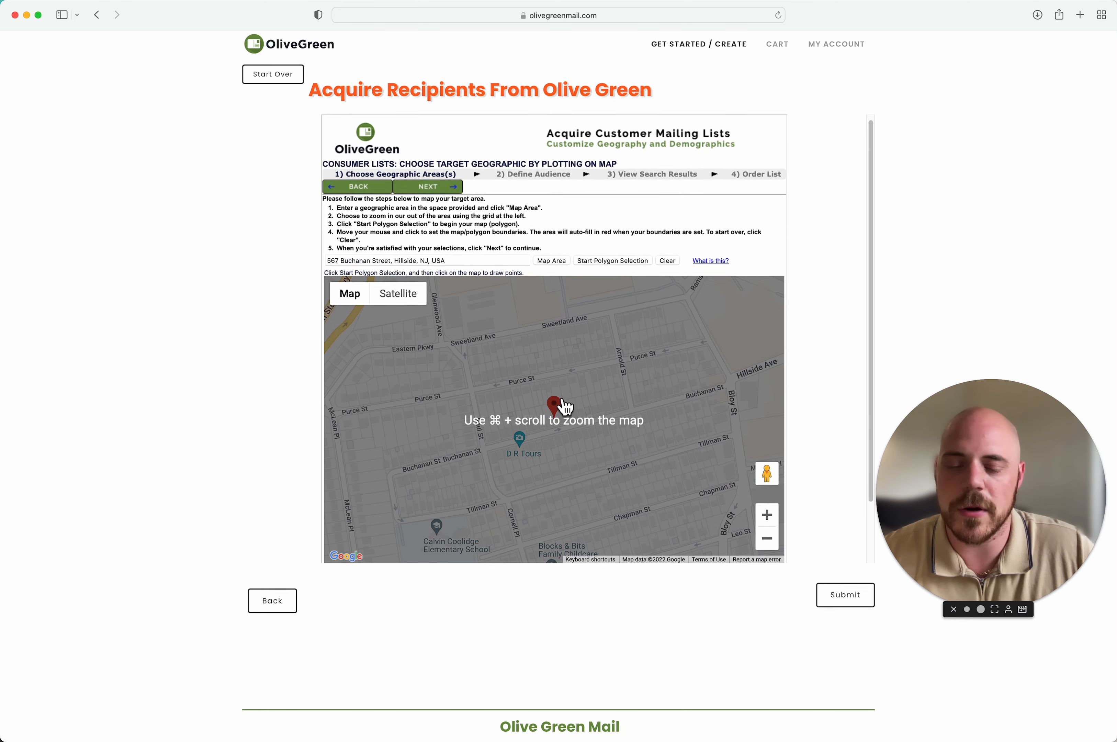
{"action": "scroll", "coordinate": [563, 403], "scroll_direction": "down", "scroll_amount": 1}
{"action": "left_click", "coordinate": [772, 539]}
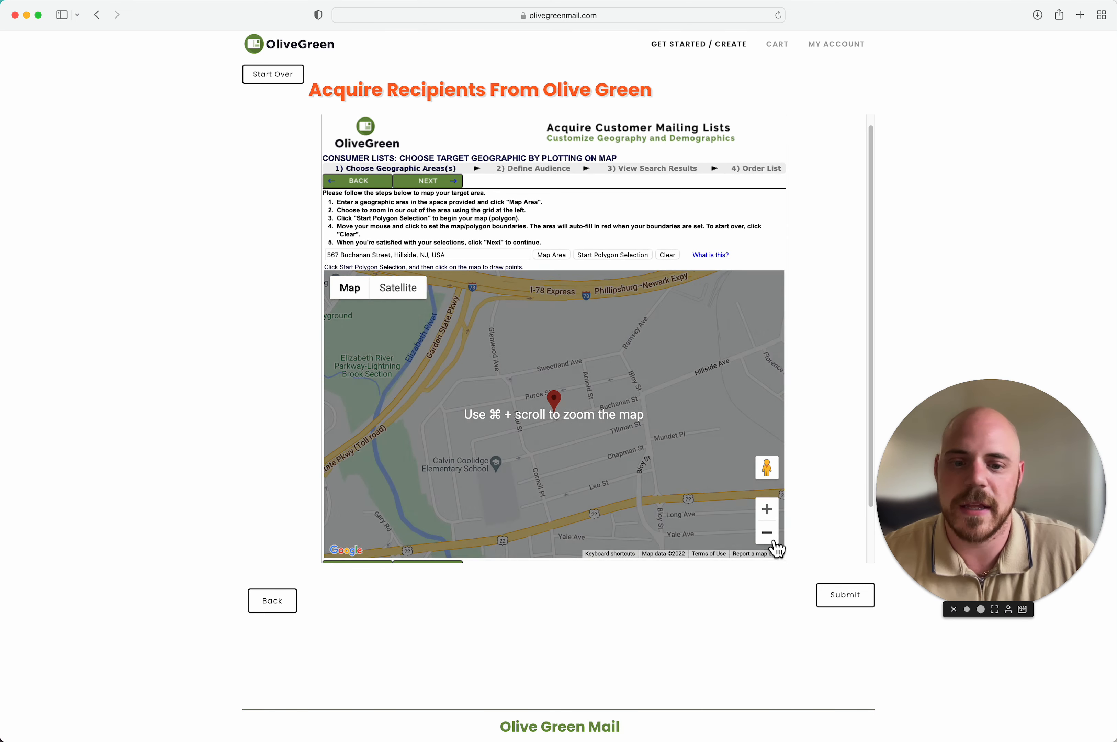
{"action": "left_click_drag", "start_coordinate": [625, 450], "coordinate": [627, 417]}
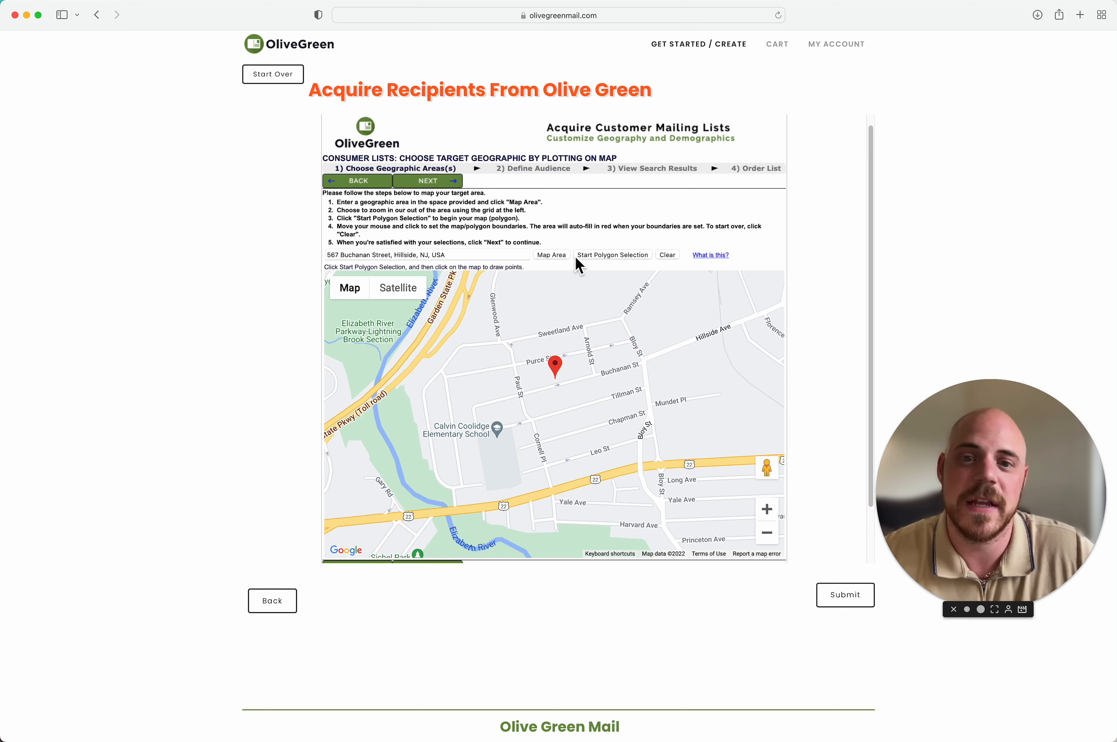
Step: Draw an eight-corner polygon from the toll road to the river, close it, and proceed
{"action": "left_click", "coordinate": [595, 264]}
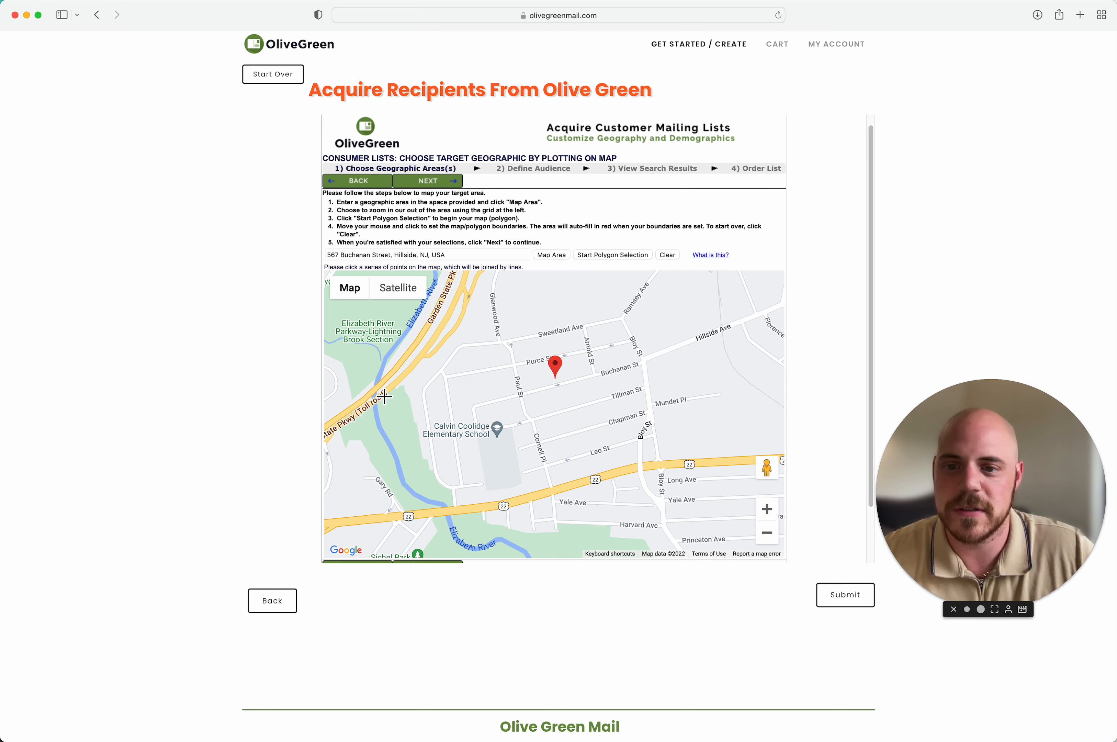
{"action": "left_click", "coordinate": [379, 386]}
{"action": "left_click", "coordinate": [455, 298]}
{"action": "left_click", "coordinate": [655, 280]}
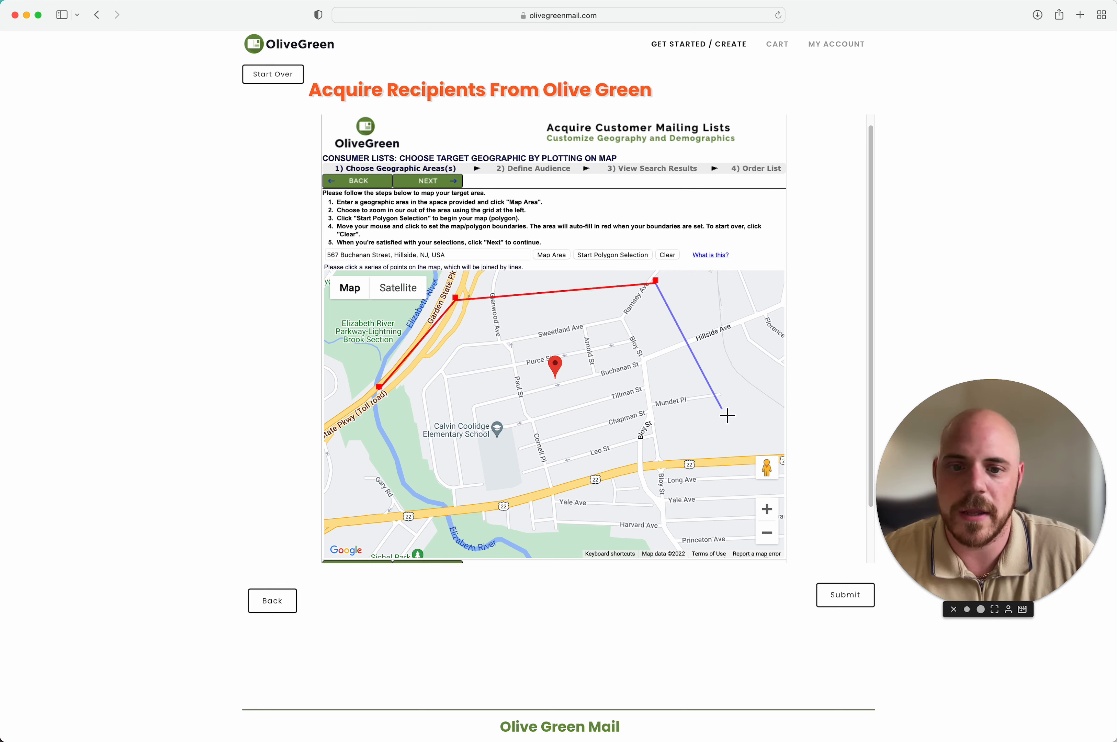
{"action": "left_click", "coordinate": [721, 405]}
{"action": "left_click", "coordinate": [690, 507]}
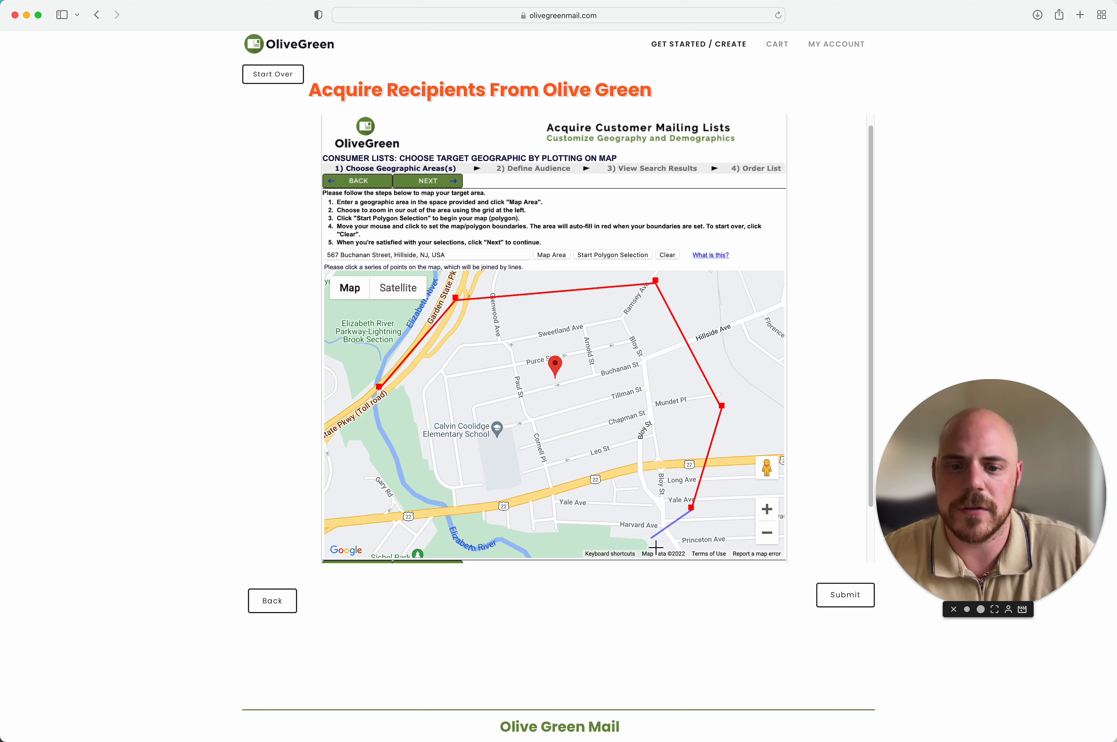
{"action": "left_click", "coordinate": [651, 538]}
{"action": "left_click", "coordinate": [490, 547]}
{"action": "left_click", "coordinate": [361, 469]}
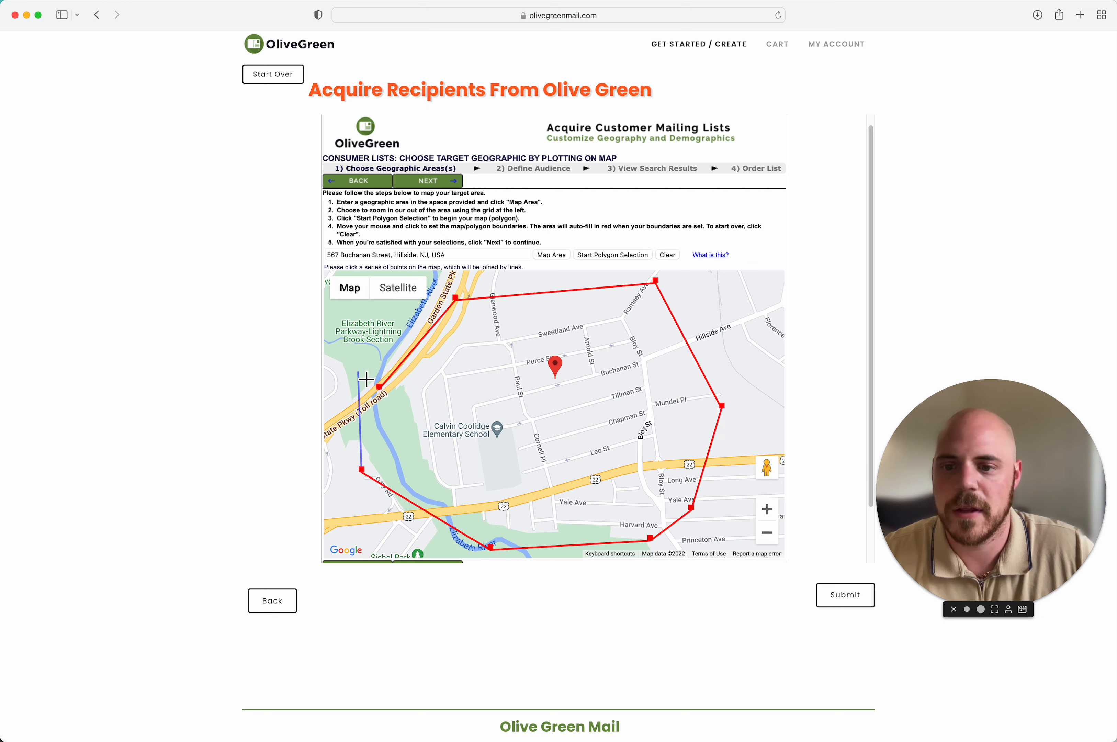
{"action": "left_click", "coordinate": [383, 390]}
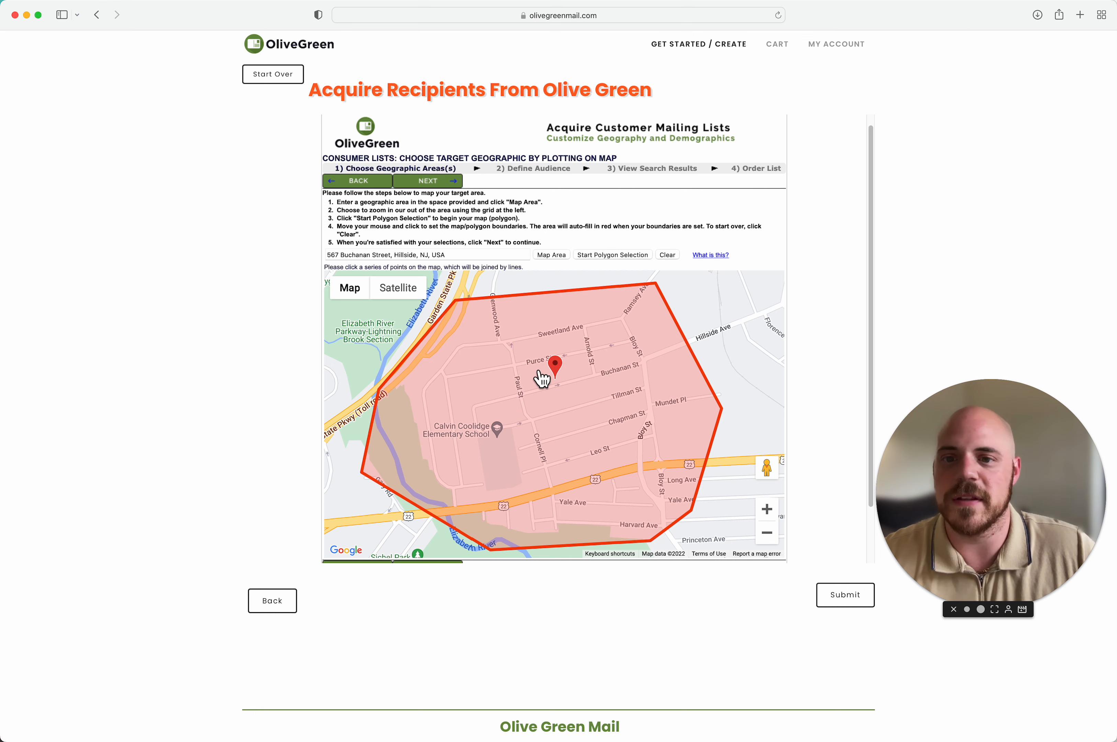
{"action": "left_click", "coordinate": [454, 182]}
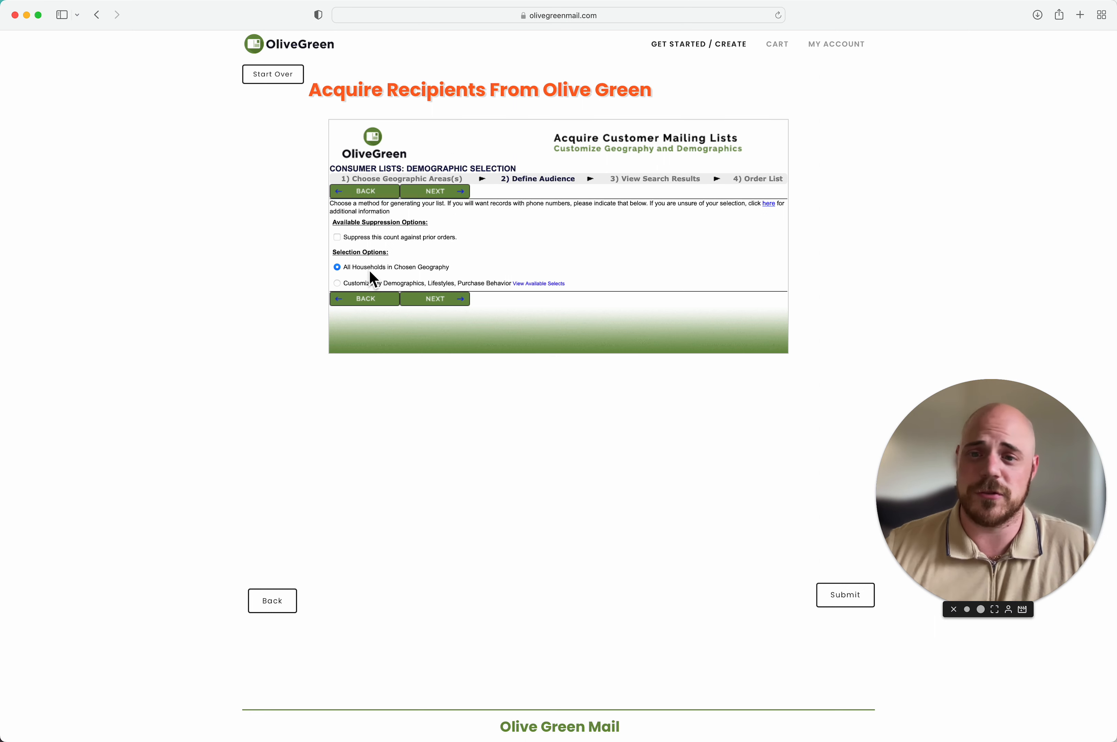
Step: Choose 'Customize by Demographics, Lifestyles, Purchase Behavior' and continue to the demographic categories
{"action": "left_click", "coordinate": [372, 283]}
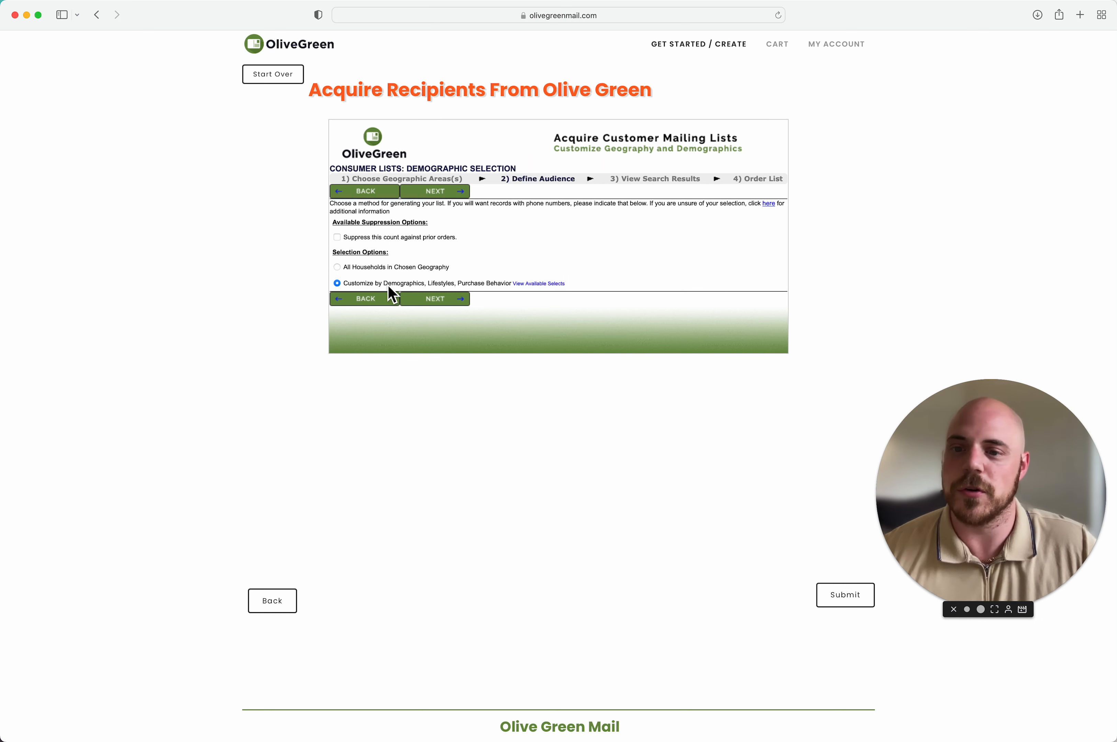
{"action": "left_click", "coordinate": [439, 300]}
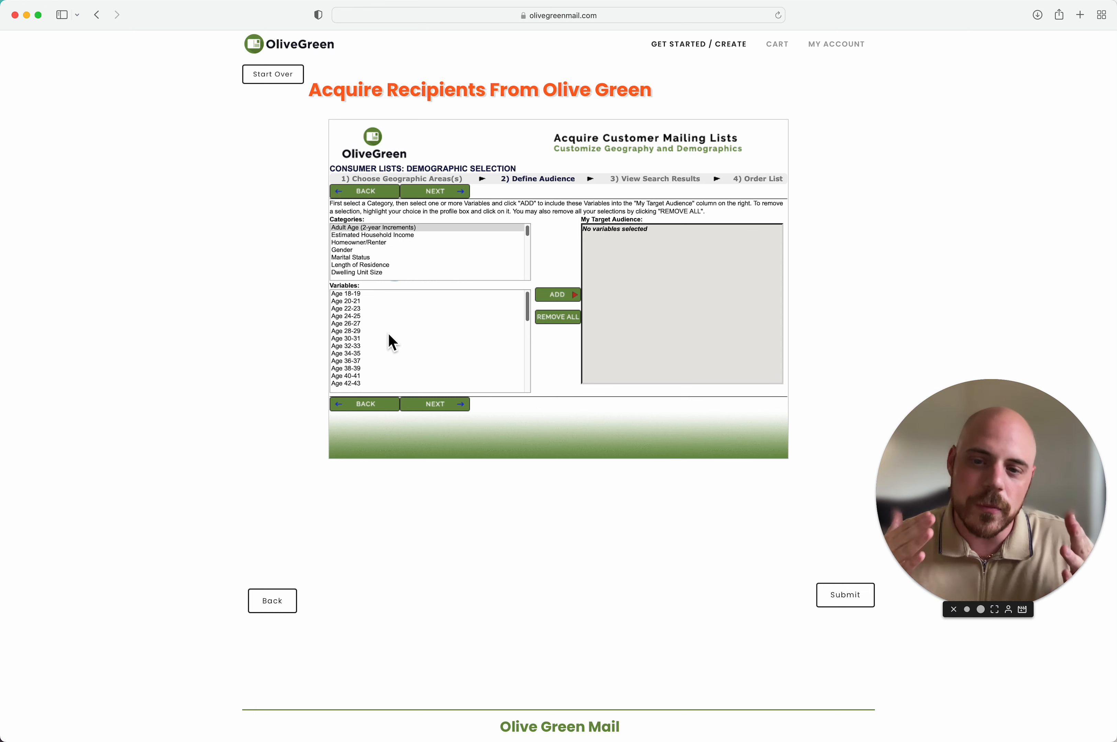
Step: Add the Adult Age range Age 30-31 through Age 88-89 to the target audience
{"action": "scroll", "coordinate": [392, 342], "scroll_direction": "down", "scroll_amount": 1}
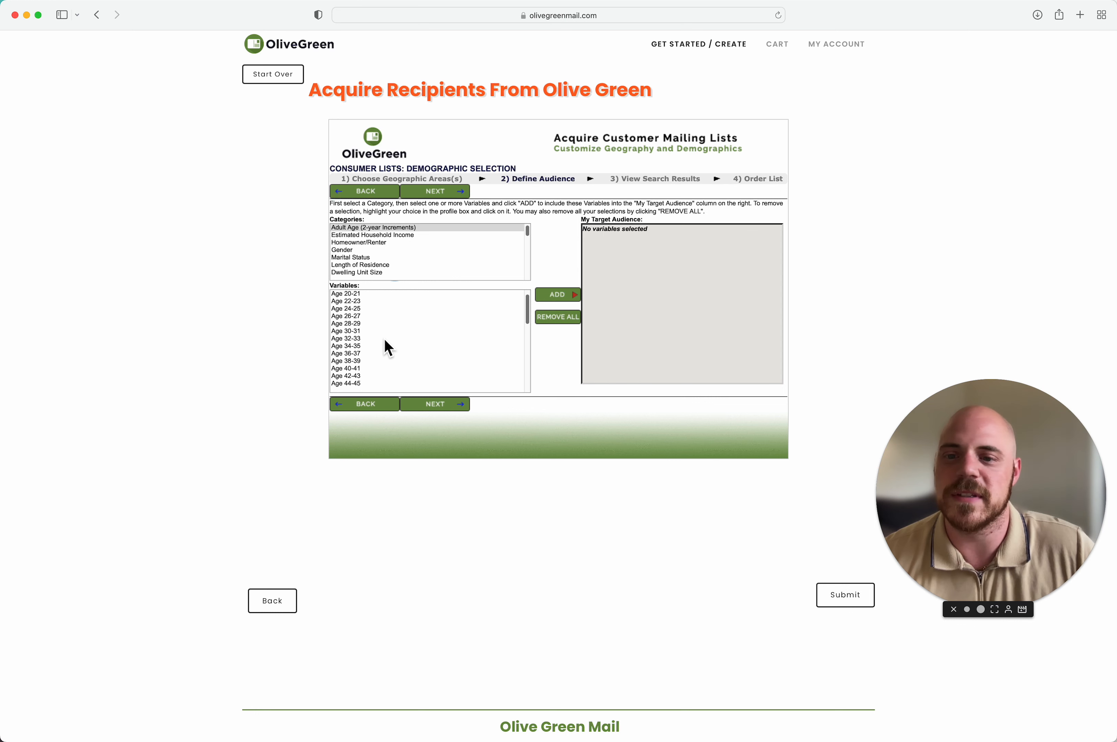
{"action": "left_click", "coordinate": [383, 327]}
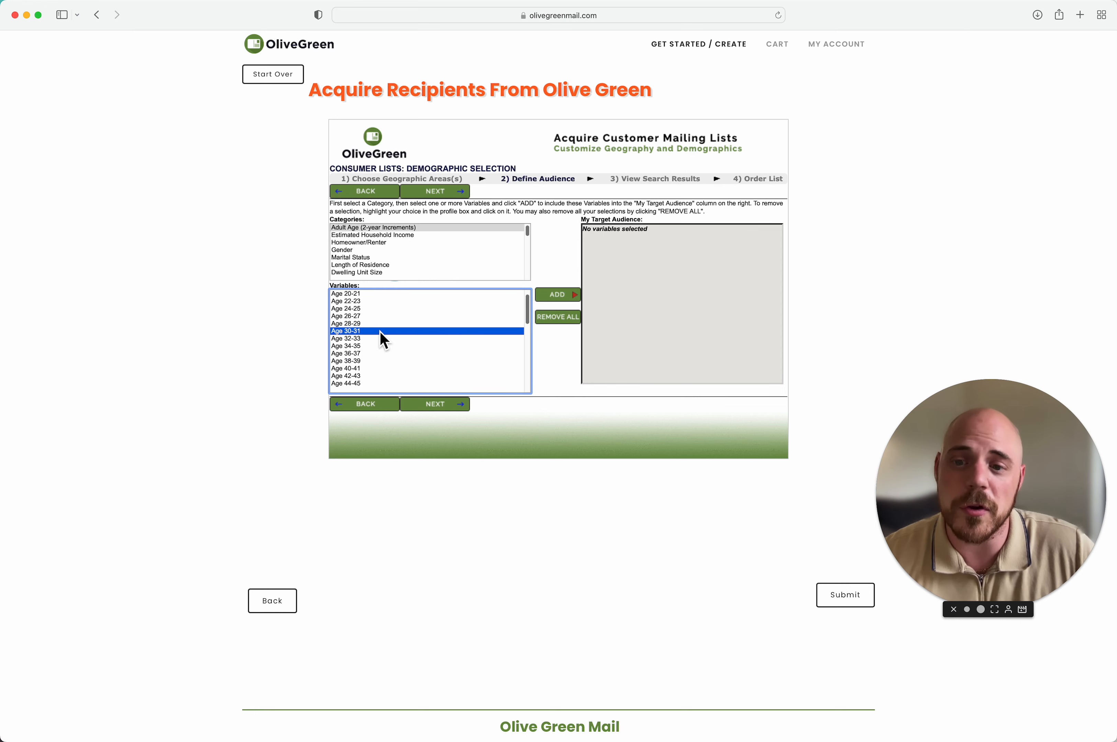
{"action": "scroll", "coordinate": [381, 357], "scroll_direction": "down", "scroll_amount": 13}
{"action": "scroll", "coordinate": [384, 363], "scroll_direction": "down", "scroll_amount": 9}
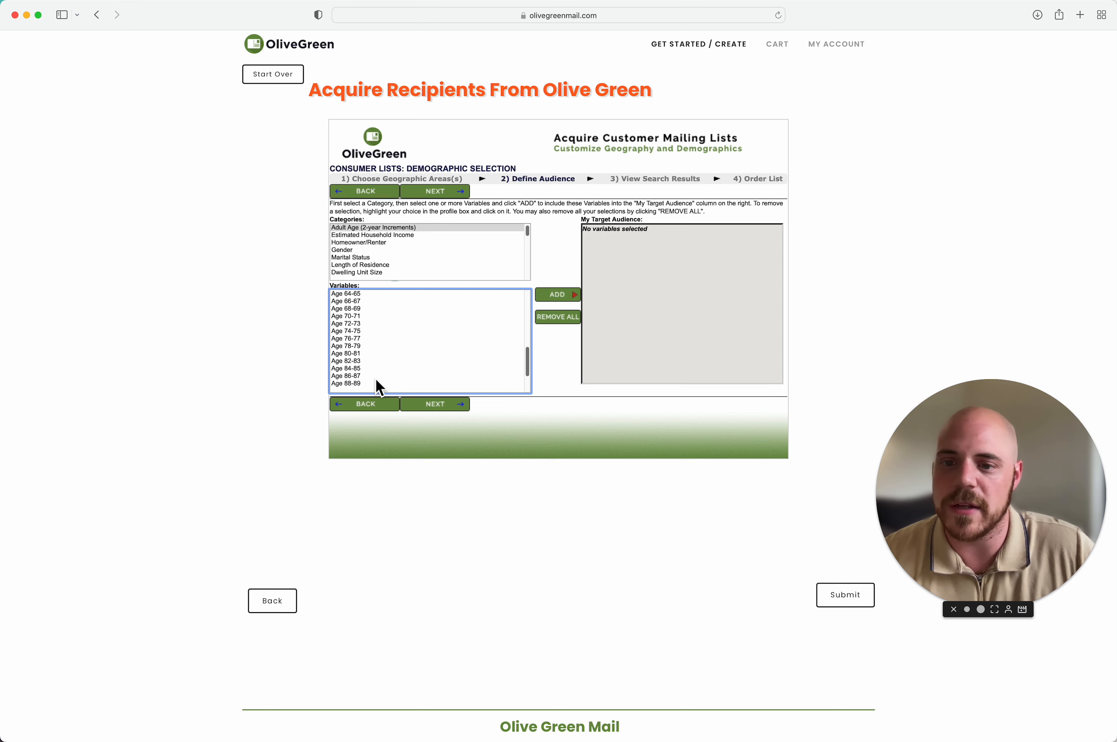
{"action": "left_click", "coordinate": [382, 383], "text": "shift"}
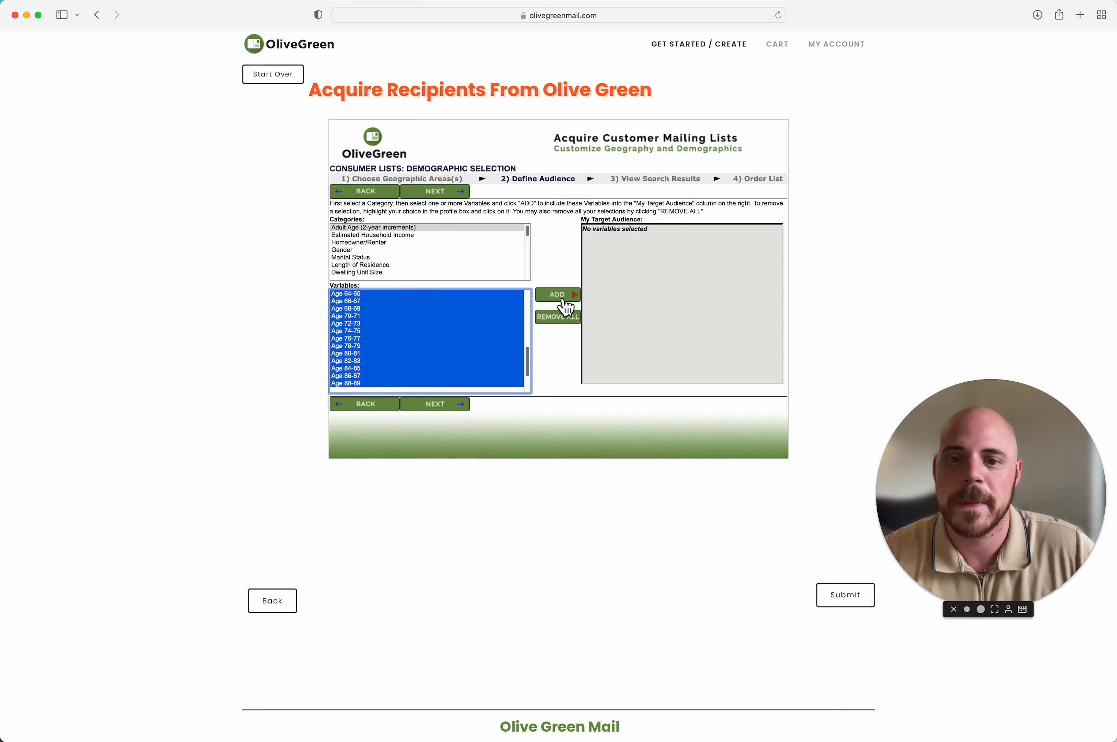
{"action": "left_click", "coordinate": [558, 295]}
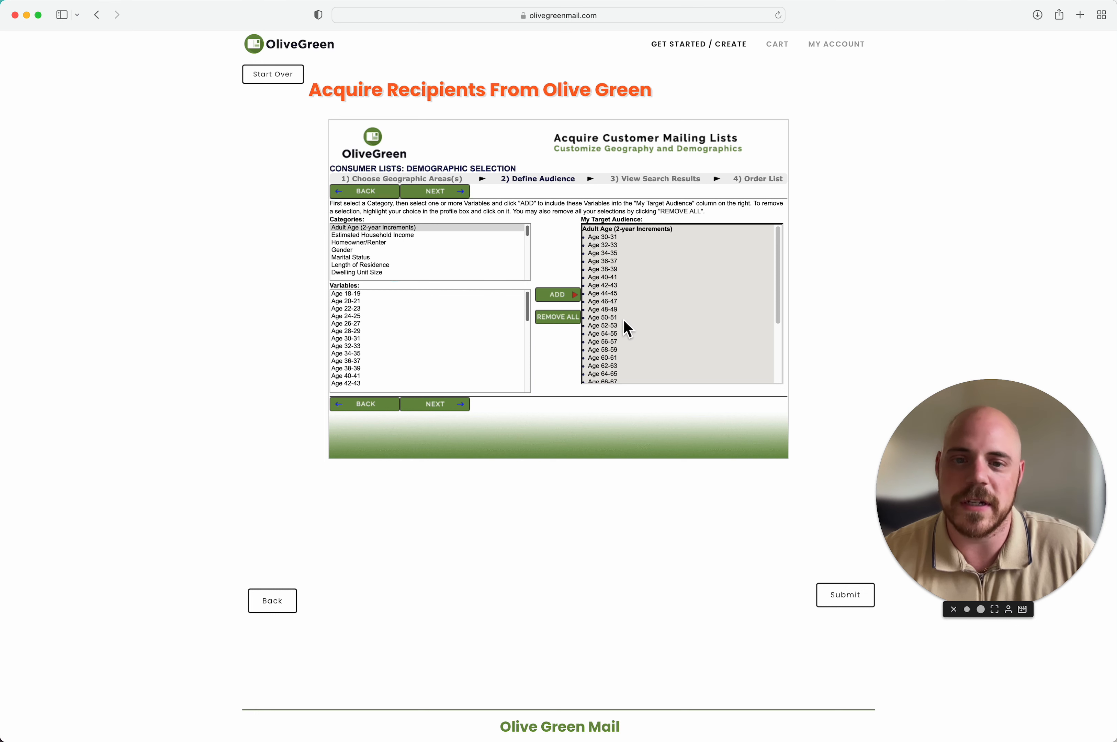
Step: Bring up the Household Income ranges
{"action": "scroll", "coordinate": [624, 320], "scroll_direction": "down", "scroll_amount": 5}
{"action": "scroll", "coordinate": [624, 320], "scroll_direction": "up", "scroll_amount": 5}
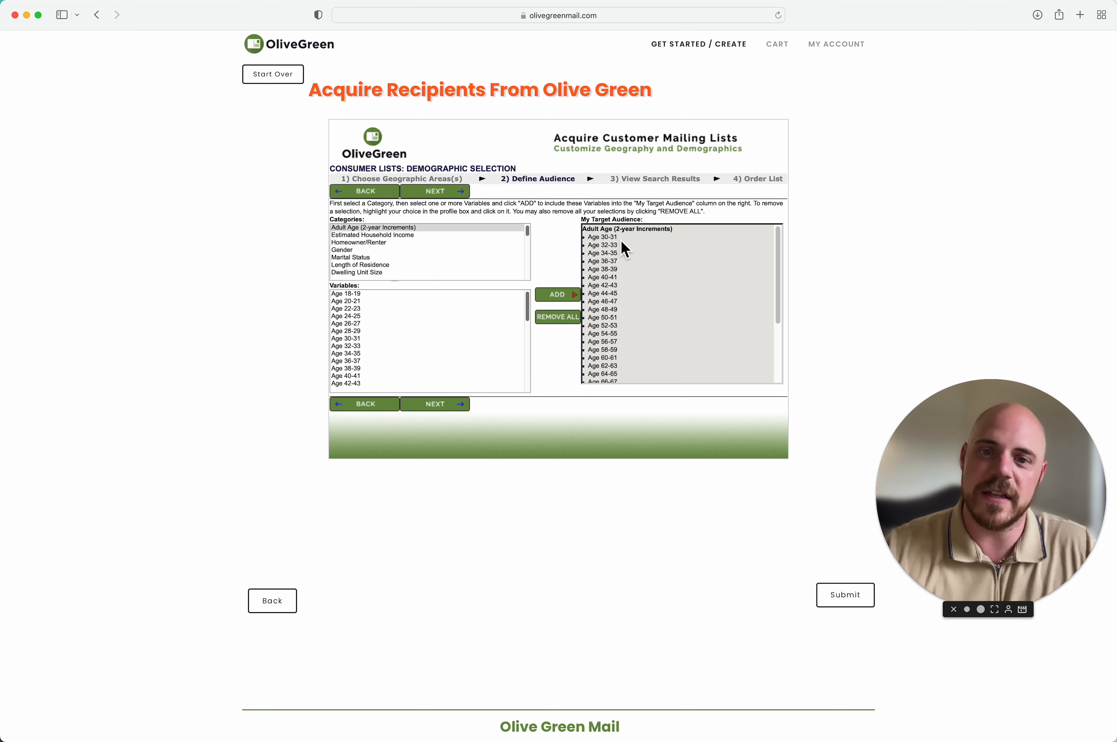
{"action": "left_click", "coordinate": [398, 235]}
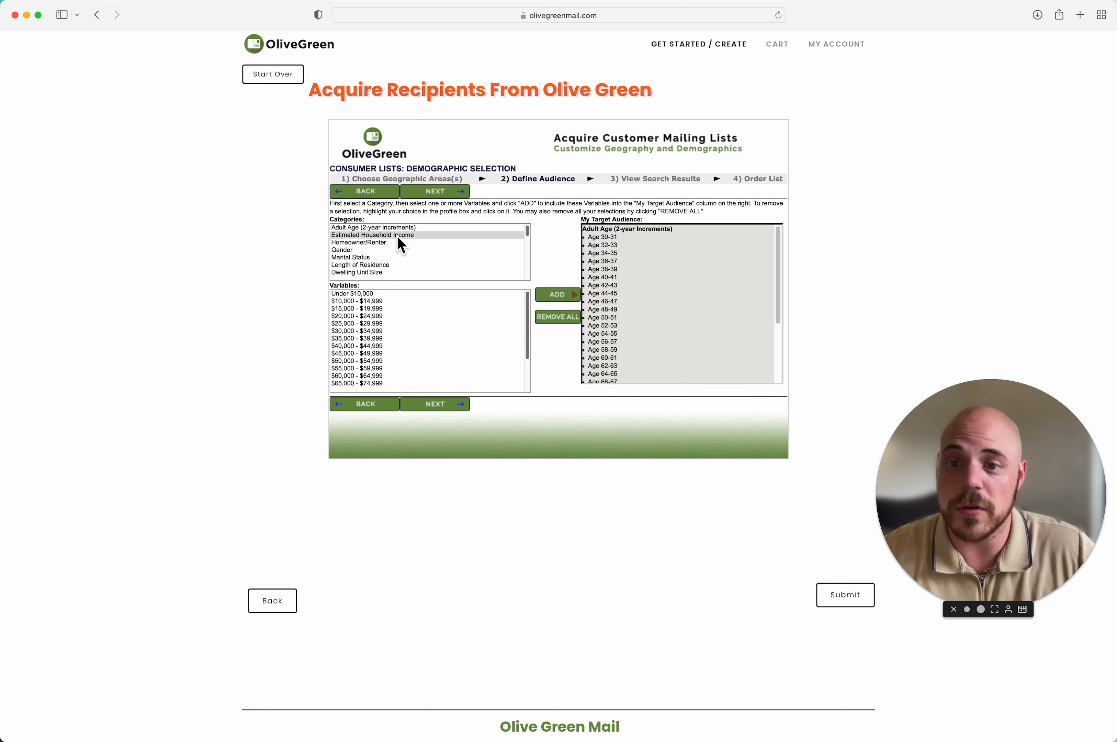
Step: Add HomeOwner from the Homeowner/Renter category to the target audience
{"action": "scroll", "coordinate": [380, 324], "scroll_direction": "down", "scroll_amount": 3}
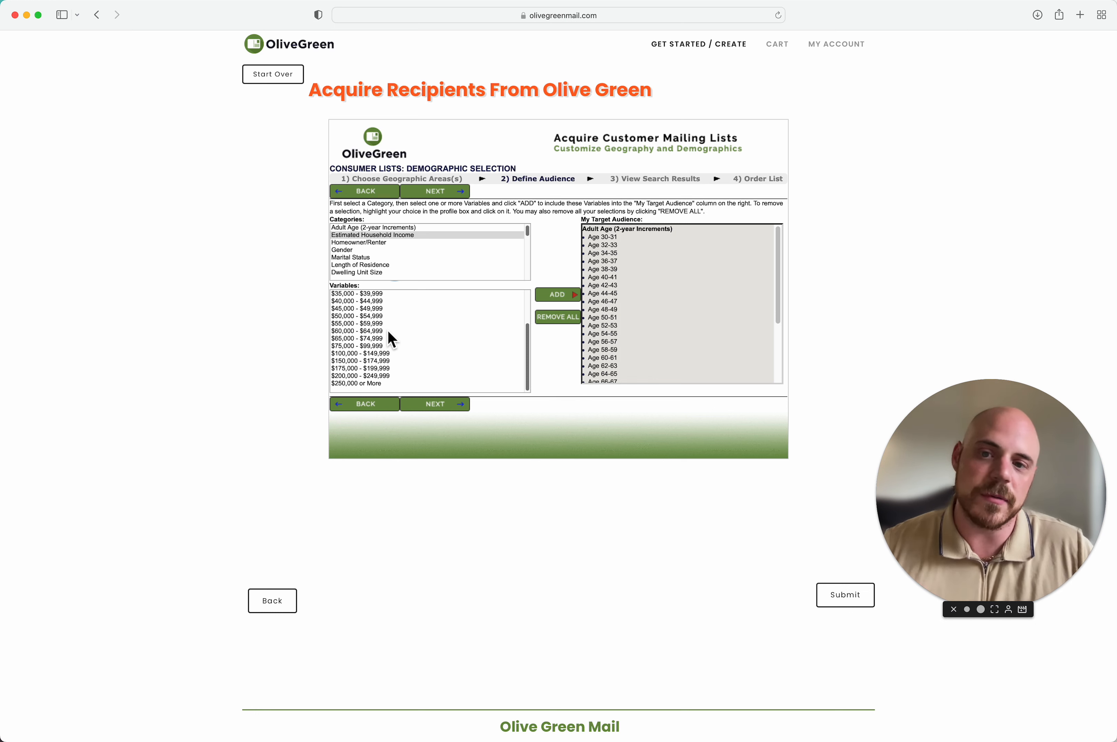
{"action": "left_click", "coordinate": [400, 242]}
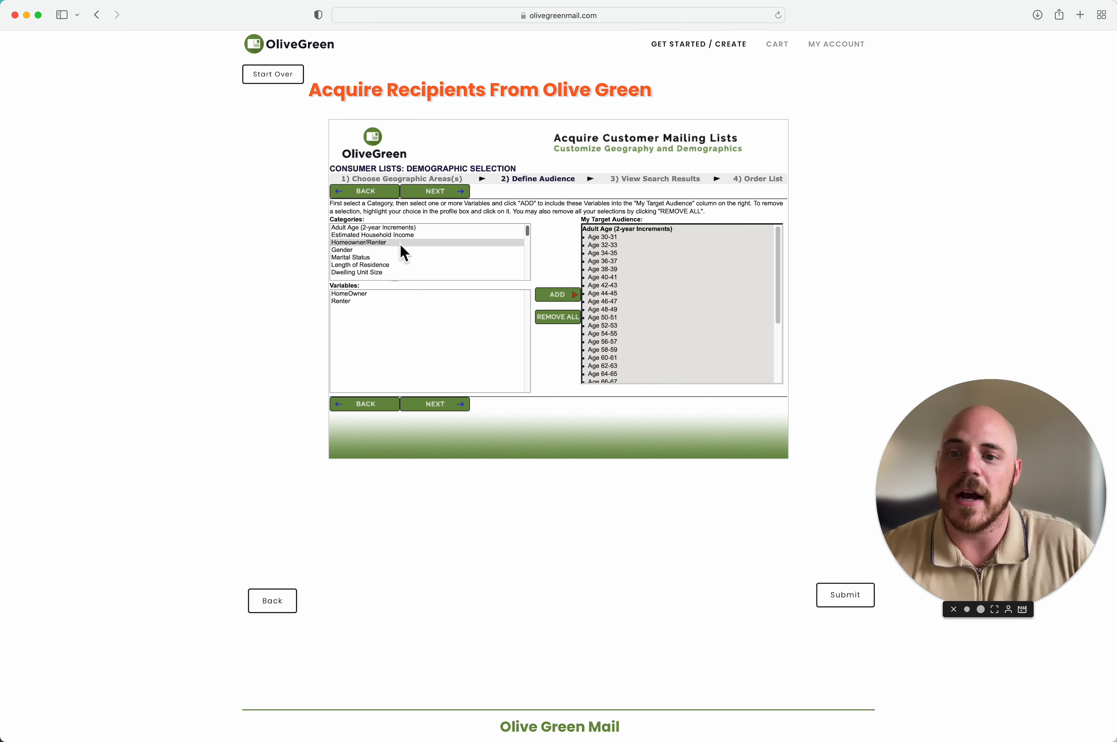
{"action": "left_click", "coordinate": [393, 295]}
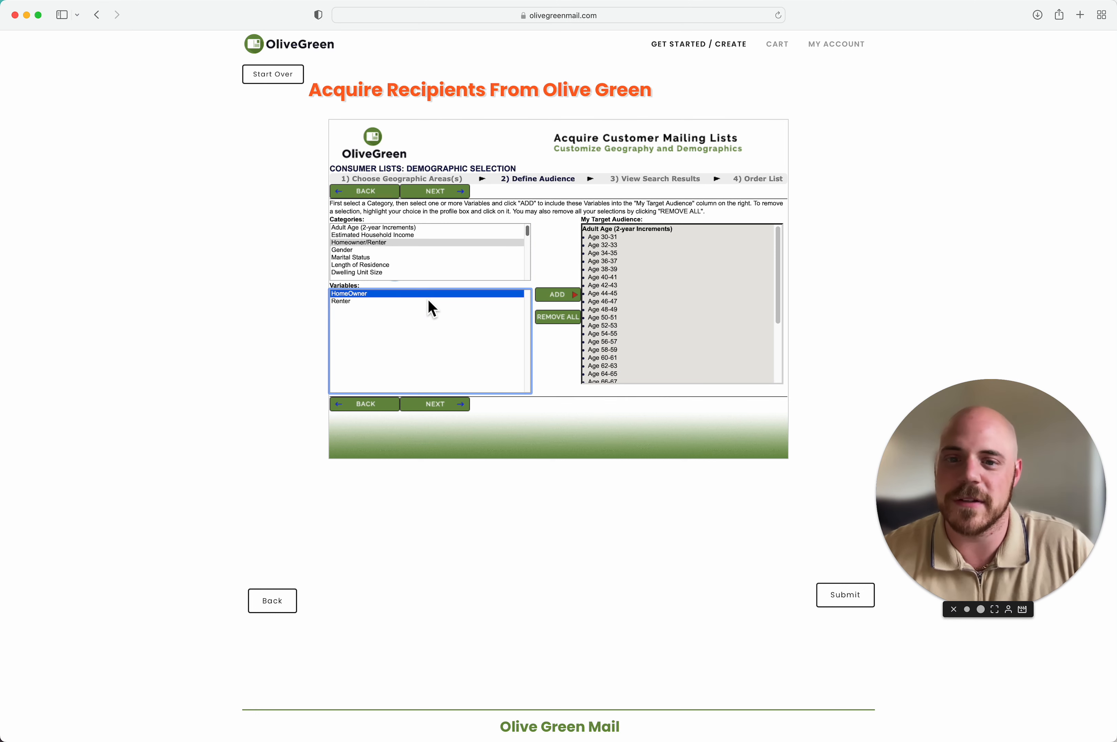
{"action": "left_click", "coordinate": [578, 298]}
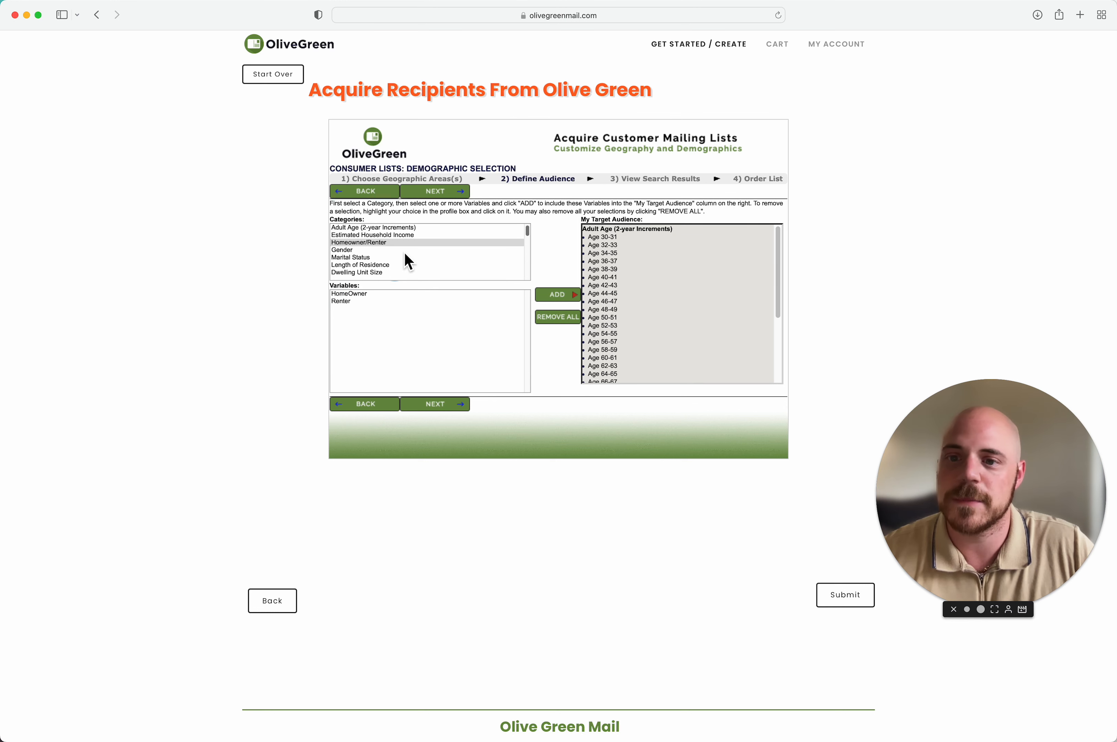
Step: Bring up the Length of Residence options
{"action": "scroll", "coordinate": [402, 258], "scroll_direction": "down", "scroll_amount": 1}
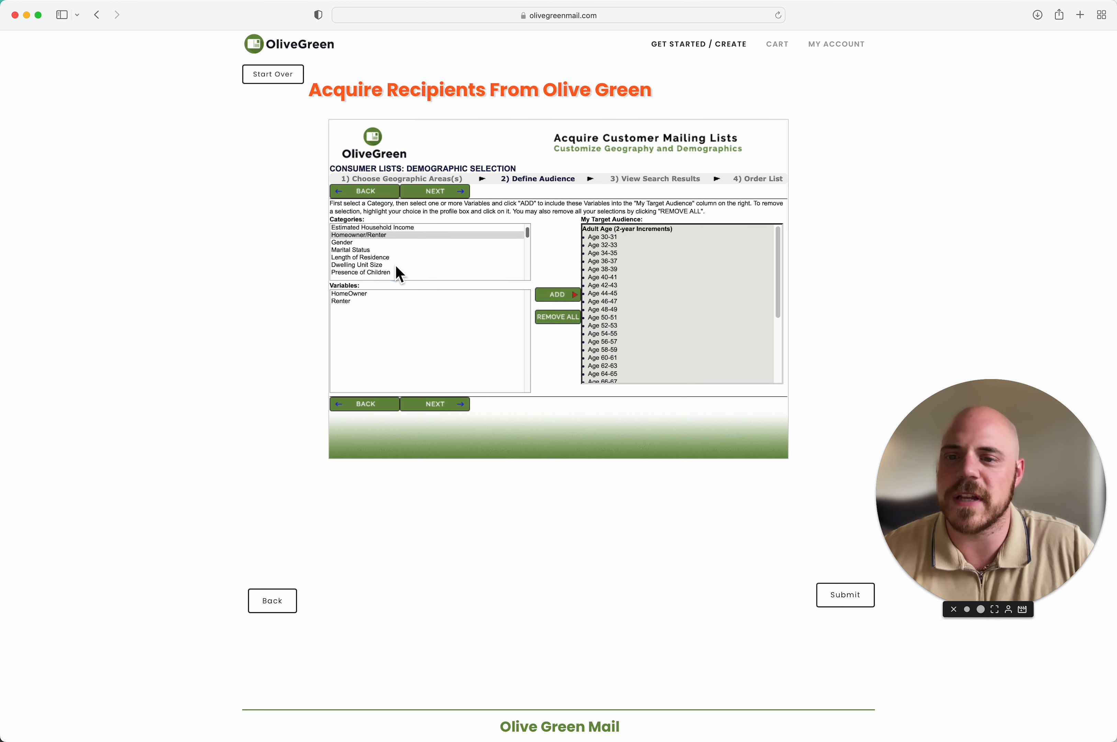
{"action": "scroll", "coordinate": [396, 268], "scroll_direction": "down", "scroll_amount": 1}
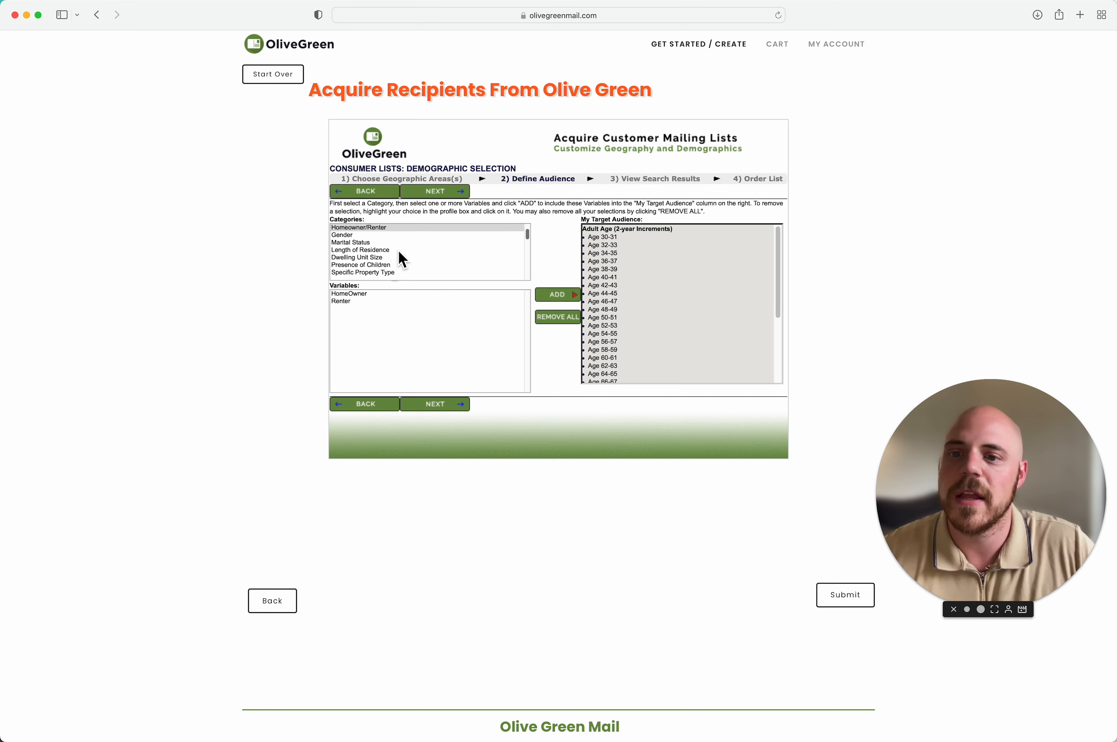
{"action": "left_click", "coordinate": [399, 250]}
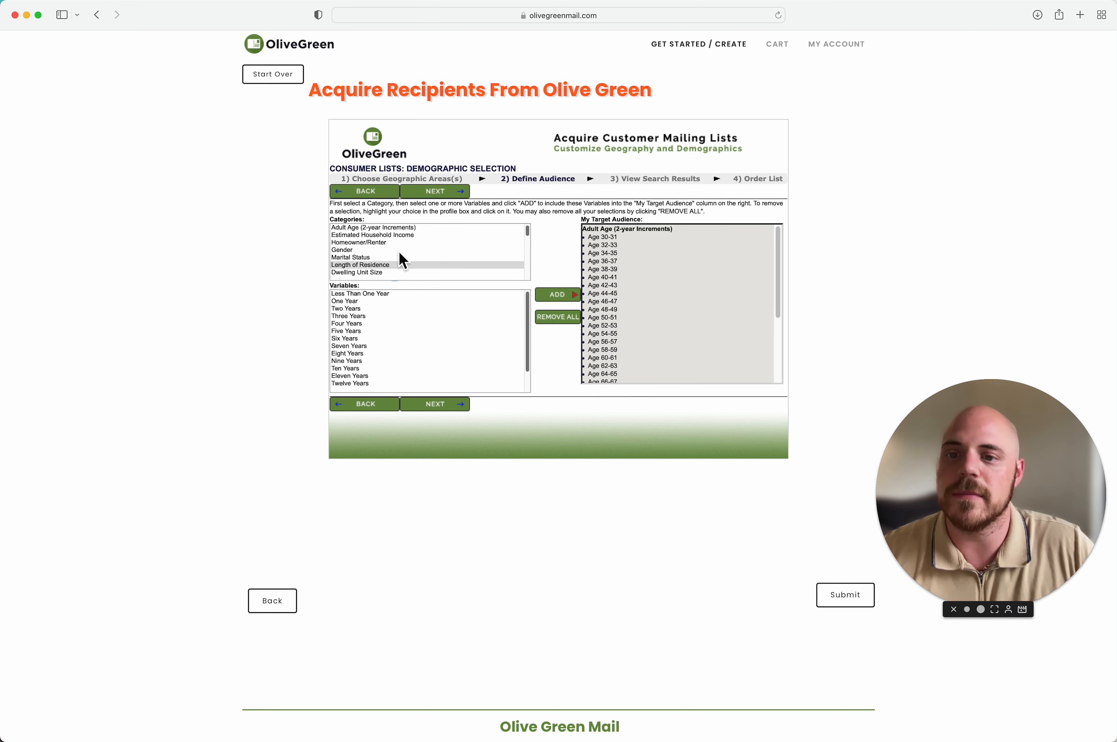
Step: Add Length of Residence Six Years through Fifteen Years or More to the audience
{"action": "left_click", "coordinate": [400, 338]}
{"action": "scroll", "coordinate": [403, 353], "scroll_direction": "down", "scroll_amount": 2}
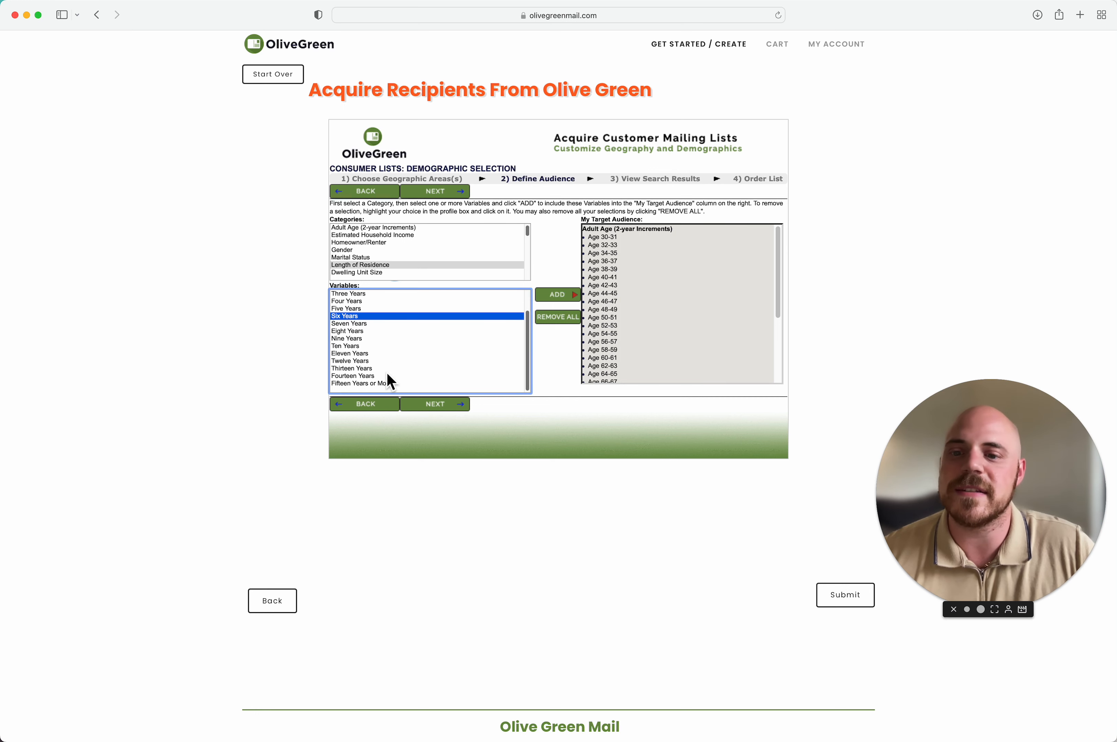
{"action": "left_click", "coordinate": [386, 383], "text": "shift"}
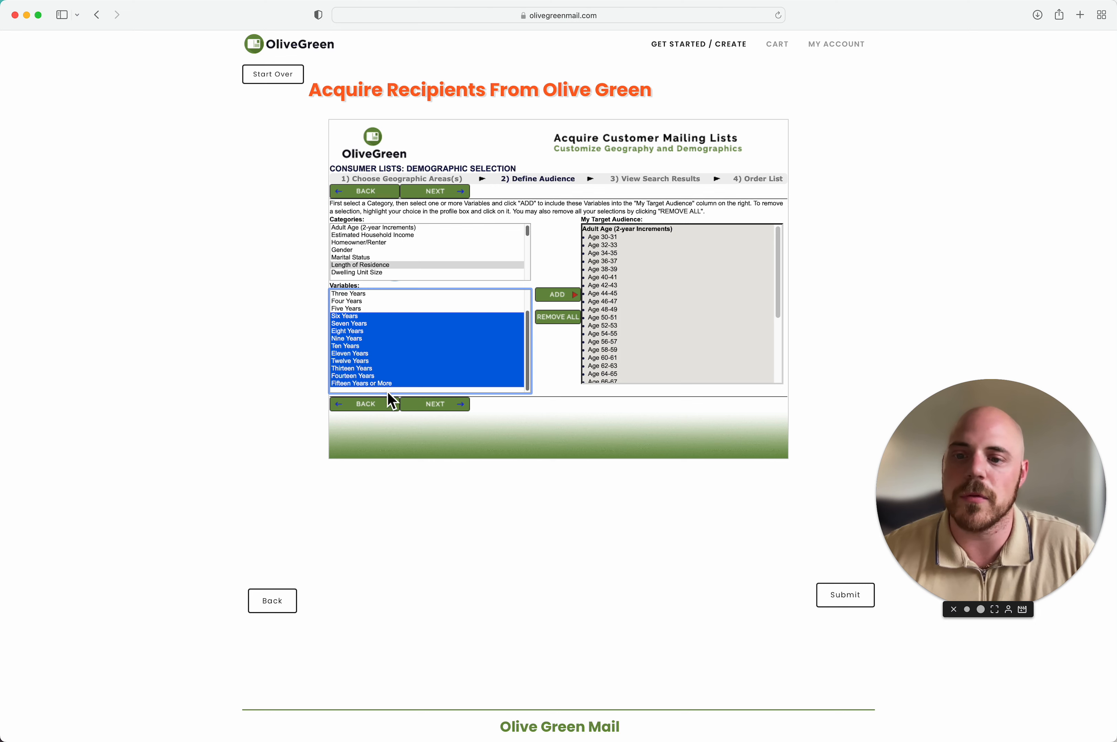
{"action": "left_click", "coordinate": [569, 304]}
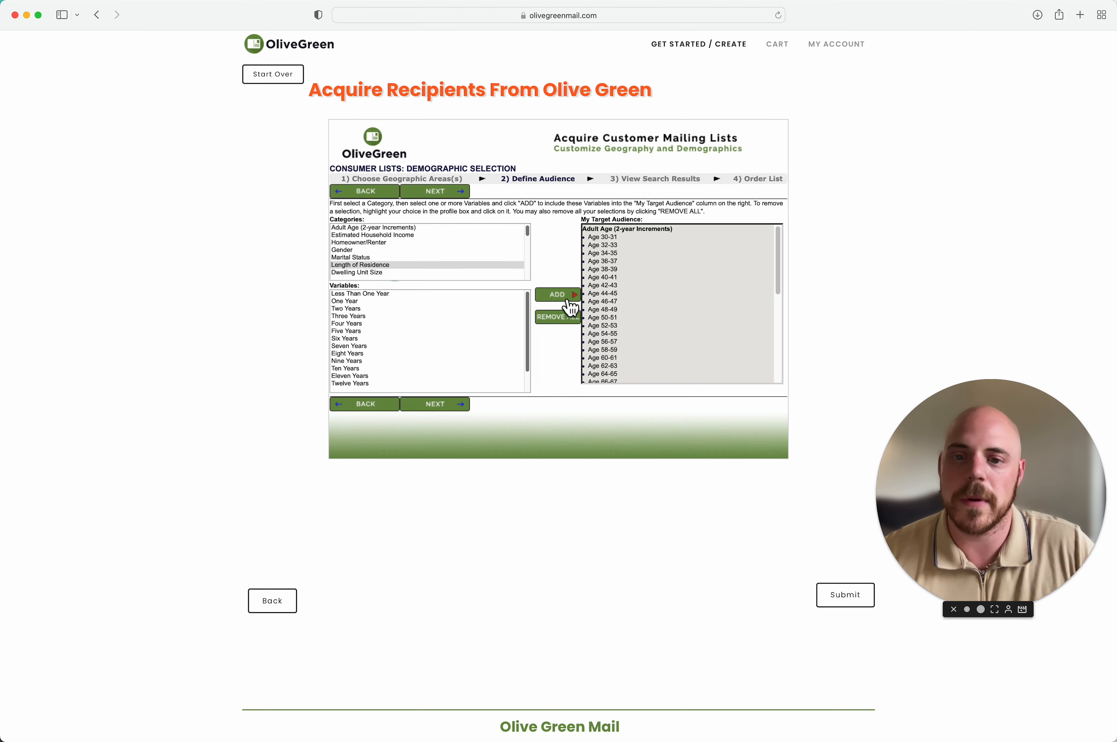
Step: Look at the Dwelling Unit Size options, then bring up Presence of Children
{"action": "scroll", "coordinate": [437, 262], "scroll_direction": "down", "scroll_amount": 1}
{"action": "left_click", "coordinate": [400, 266]}
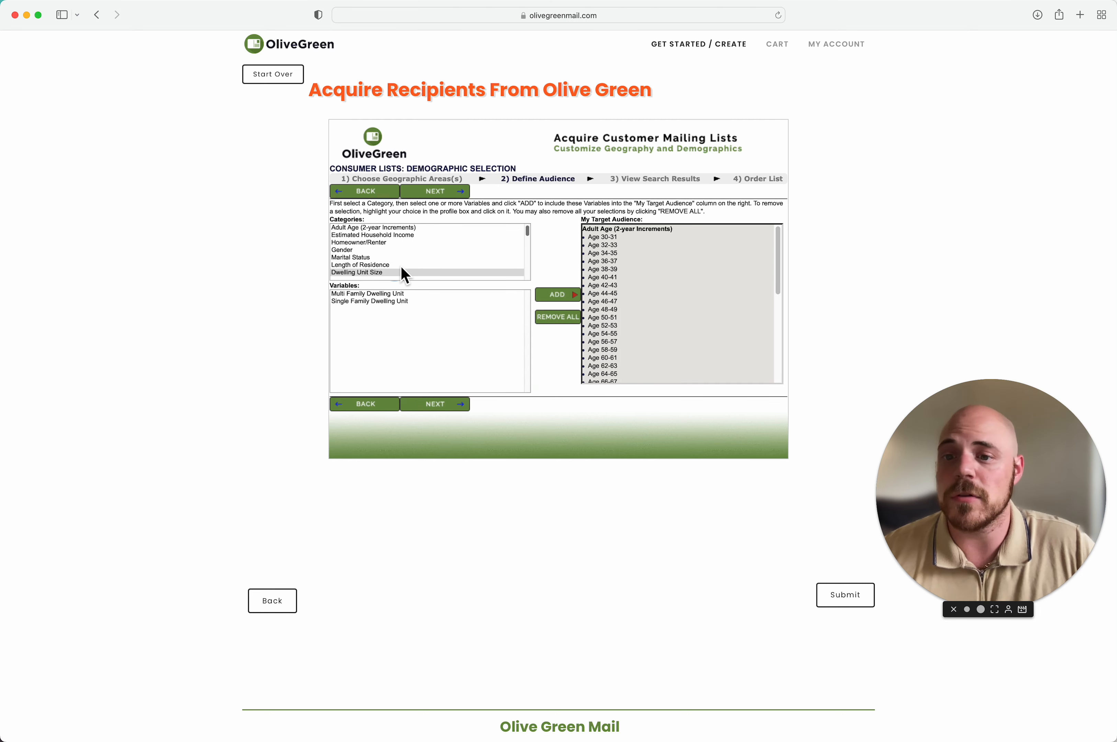
{"action": "scroll", "coordinate": [402, 273], "scroll_direction": "down", "scroll_amount": 1}
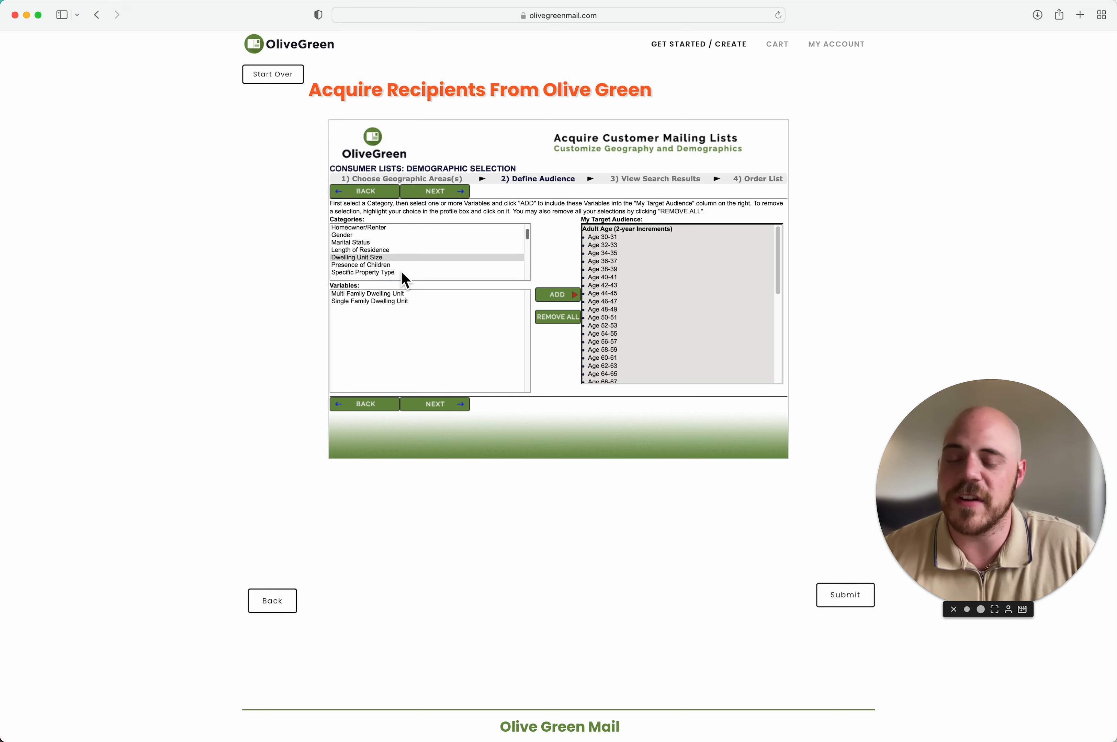
{"action": "scroll", "coordinate": [403, 271], "scroll_direction": "down", "scroll_amount": 1}
{"action": "left_click", "coordinate": [408, 258]}
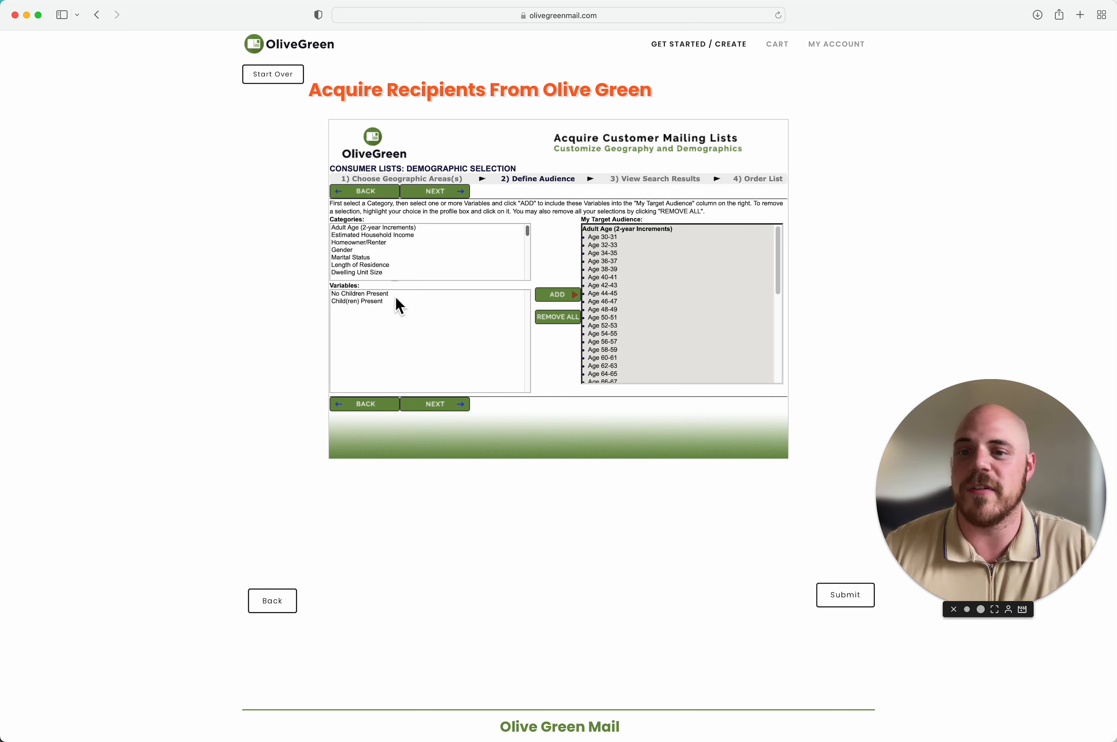
Step: Add No Children Present to the target audience
{"action": "left_click", "coordinate": [395, 296]}
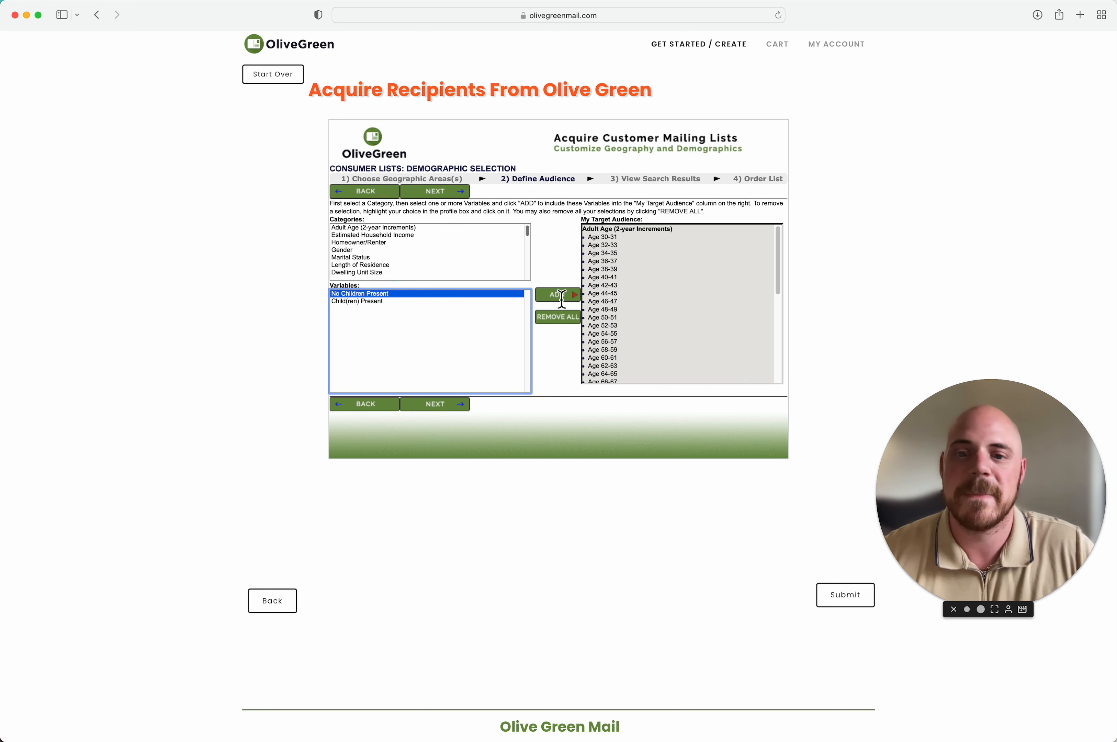
{"action": "left_click", "coordinate": [561, 295]}
{"action": "scroll", "coordinate": [446, 247], "scroll_direction": "down", "scroll_amount": 2}
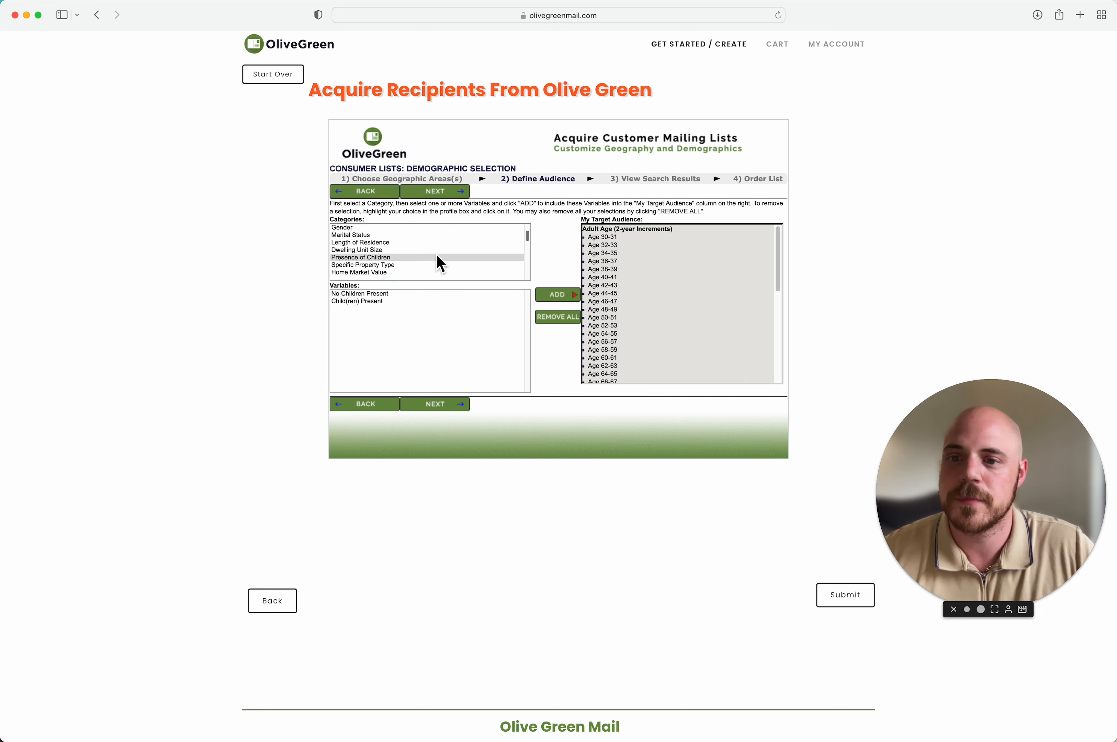
Step: Bring up the Specific Property Type options and scroll through the remaining categories
{"action": "left_click", "coordinate": [418, 265]}
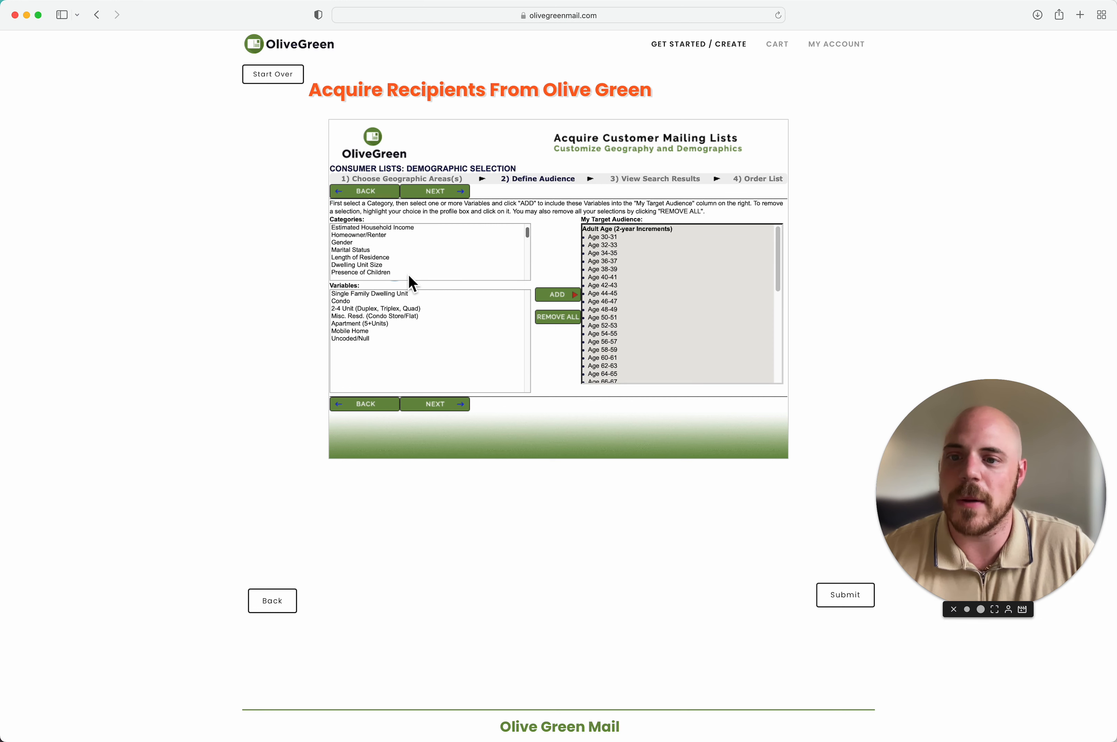
{"action": "scroll", "coordinate": [409, 277], "scroll_direction": "down", "scroll_amount": 5}
{"action": "scroll", "coordinate": [407, 266], "scroll_direction": "up", "scroll_amount": 5}
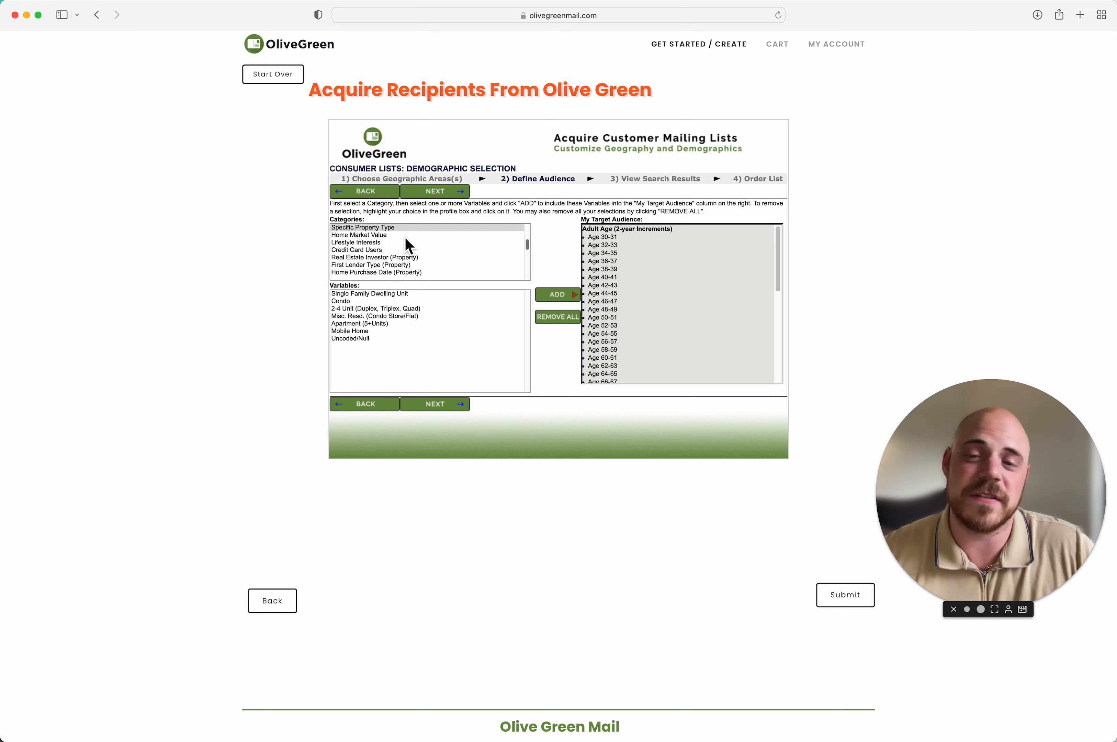
{"action": "scroll", "coordinate": [405, 260], "scroll_direction": "down", "scroll_amount": 1}
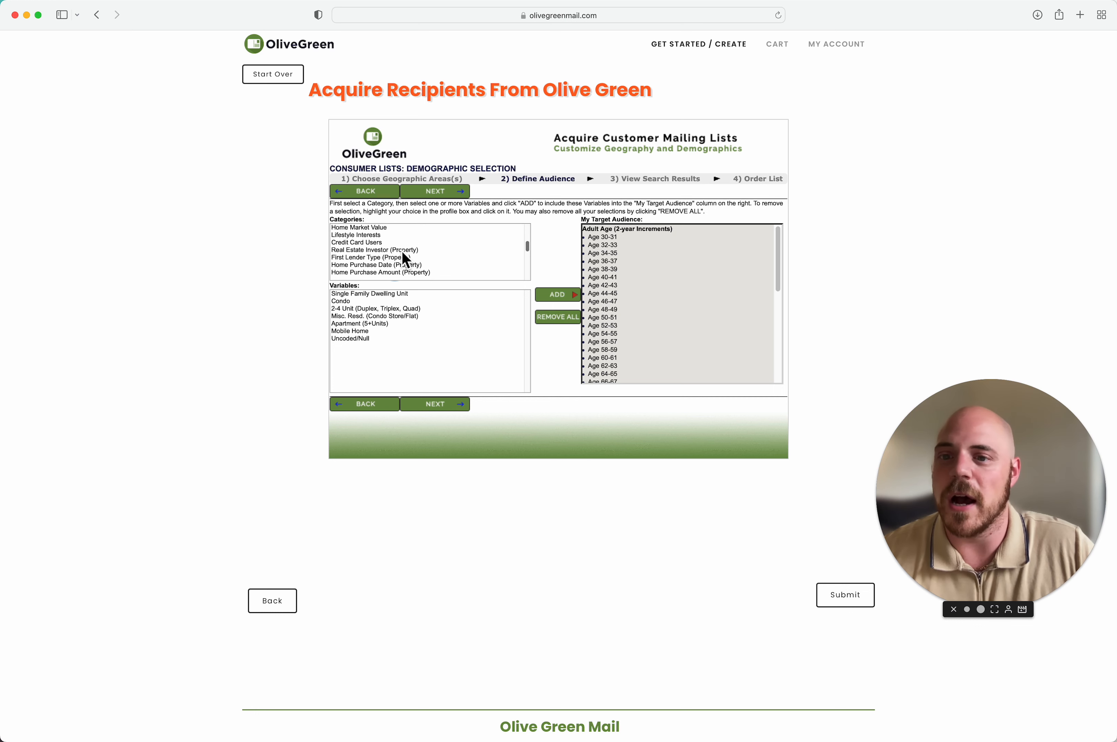
{"action": "scroll", "coordinate": [418, 256], "scroll_direction": "down", "scroll_amount": 1}
{"action": "scroll", "coordinate": [411, 260], "scroll_direction": "down", "scroll_amount": 2}
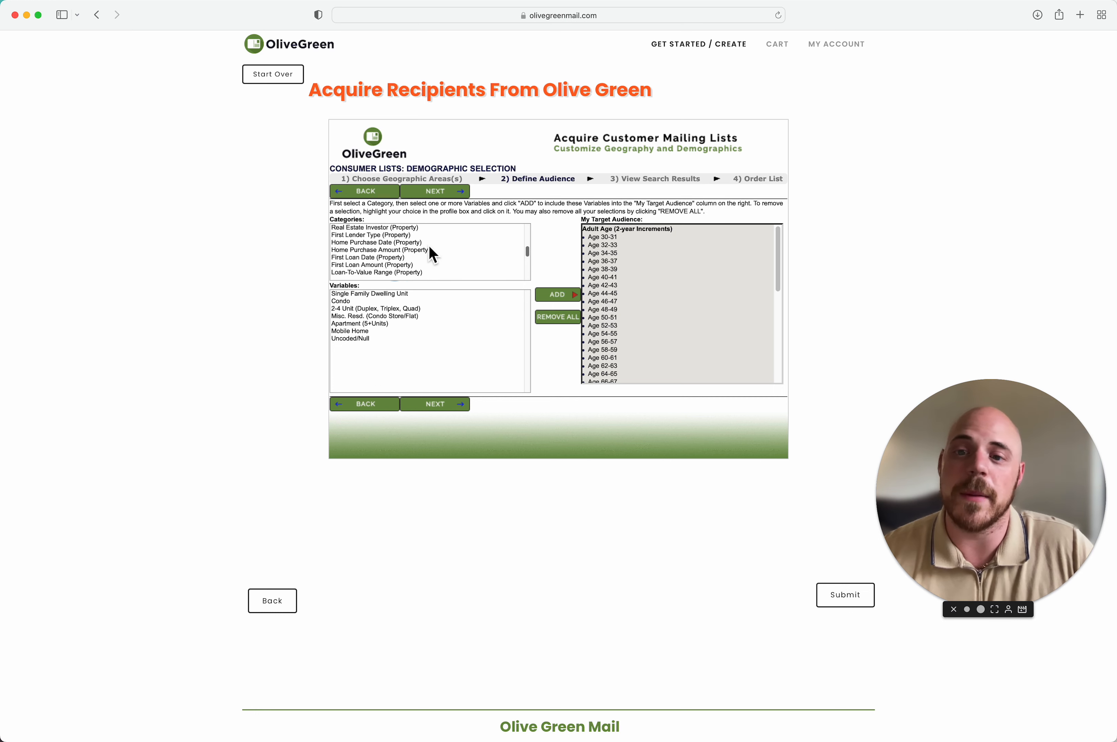
{"action": "scroll", "coordinate": [410, 259], "scroll_direction": "down", "scroll_amount": 1}
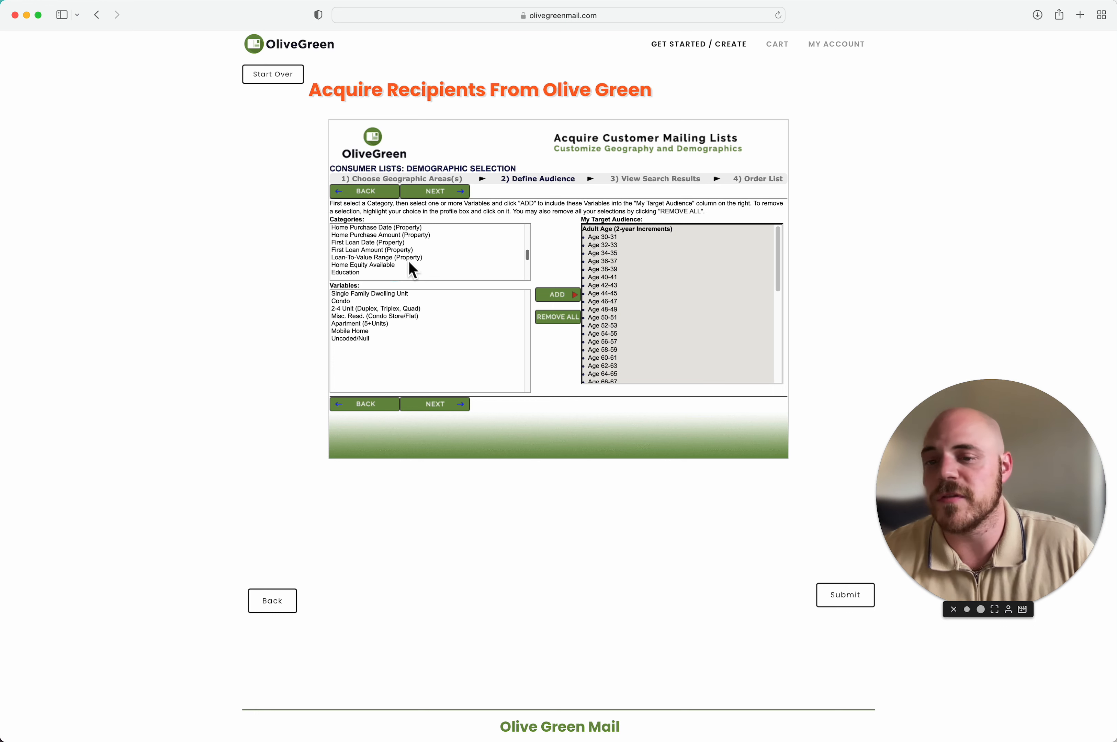
{"action": "scroll", "coordinate": [410, 263], "scroll_direction": "down", "scroll_amount": 3}
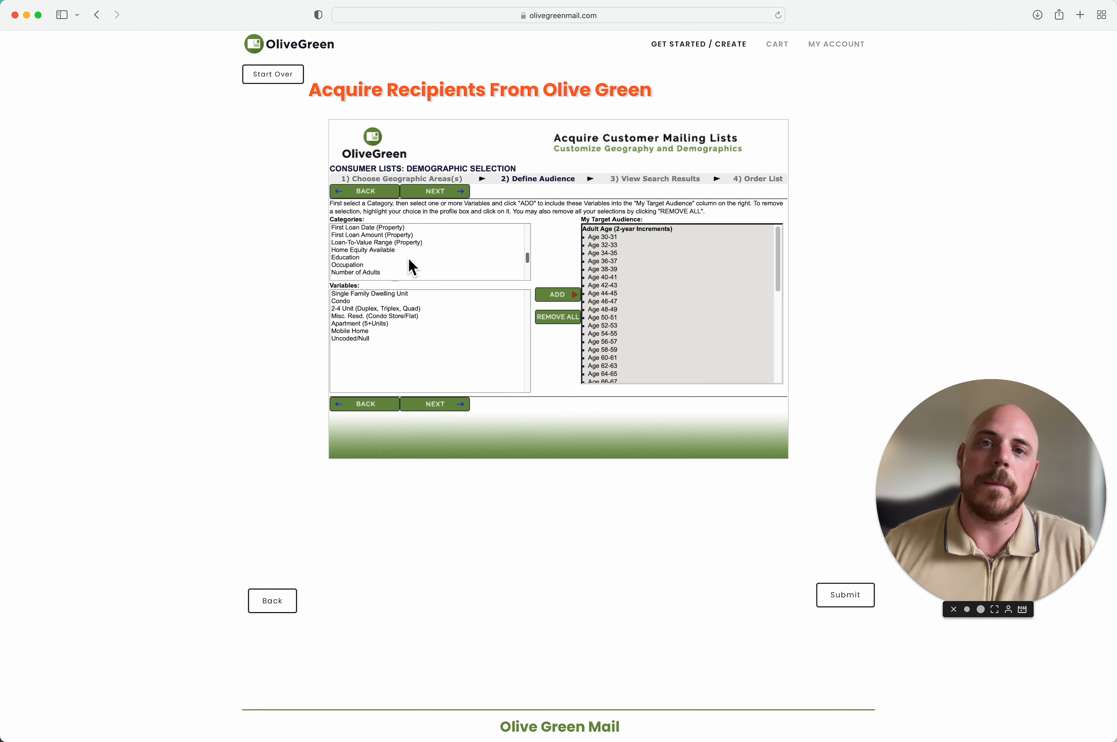
{"action": "scroll", "coordinate": [408, 270], "scroll_direction": "down", "scroll_amount": 1}
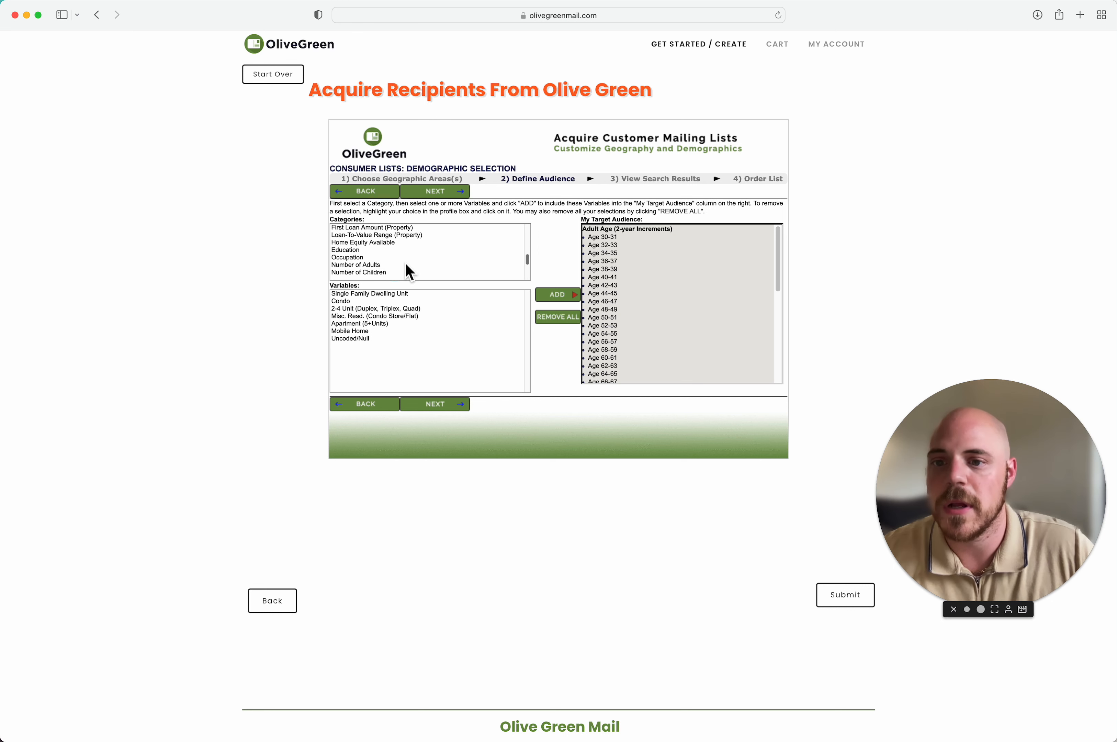
{"action": "scroll", "coordinate": [403, 274], "scroll_direction": "down", "scroll_amount": 1}
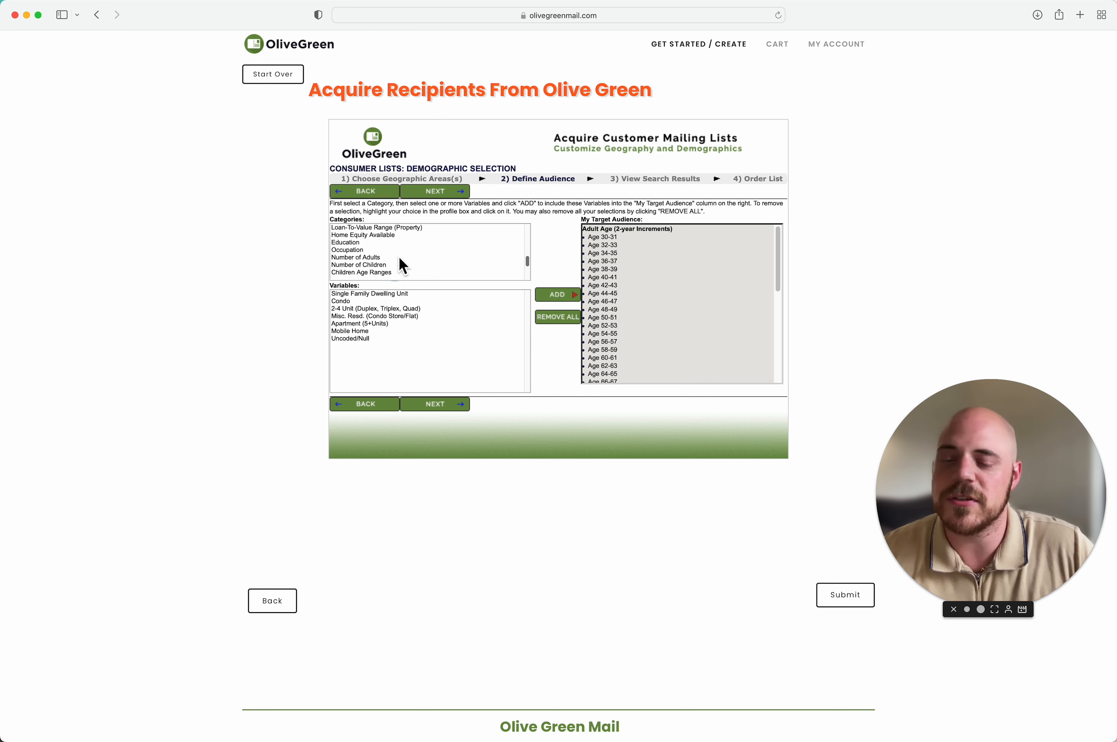
{"action": "scroll", "coordinate": [403, 265], "scroll_direction": "down", "scroll_amount": 3}
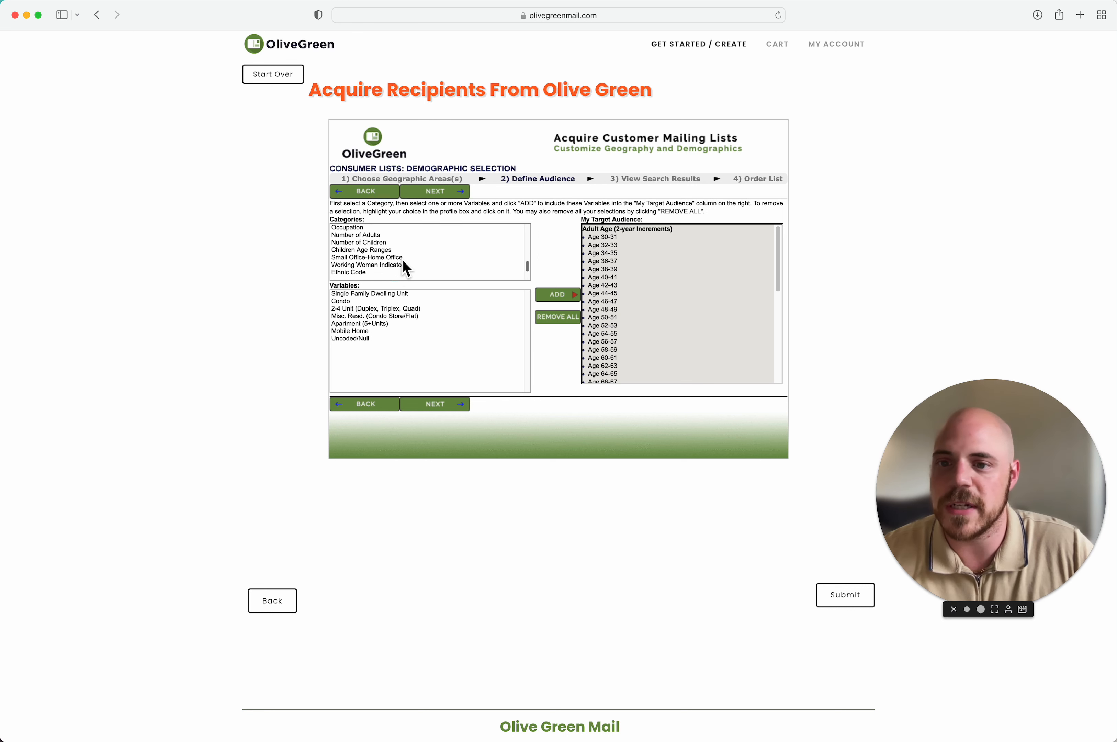
{"action": "scroll", "coordinate": [401, 258], "scroll_direction": "down", "scroll_amount": 1}
{"action": "scroll", "coordinate": [395, 264], "scroll_direction": "down", "scroll_amount": 1}
{"action": "scroll", "coordinate": [399, 266], "scroll_direction": "down", "scroll_amount": 2}
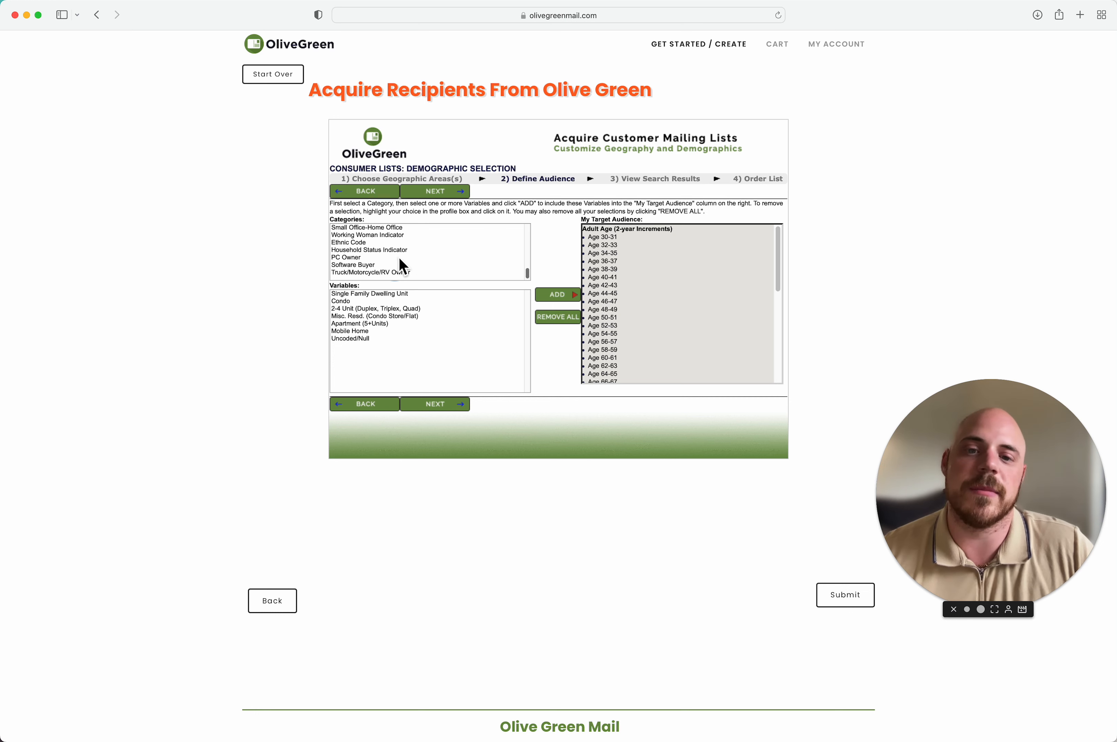
Step: Run the search for the 153 matching leads and save them as the recipient list
{"action": "left_click", "coordinate": [461, 192]}
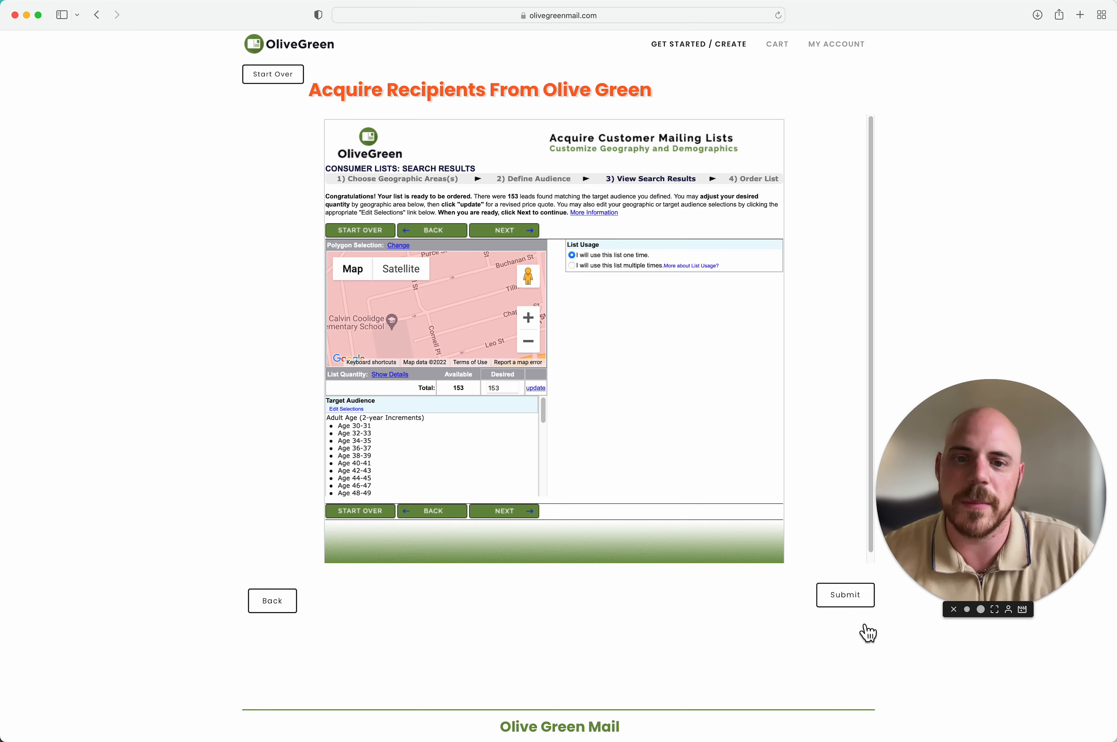
{"action": "left_click", "coordinate": [530, 236]}
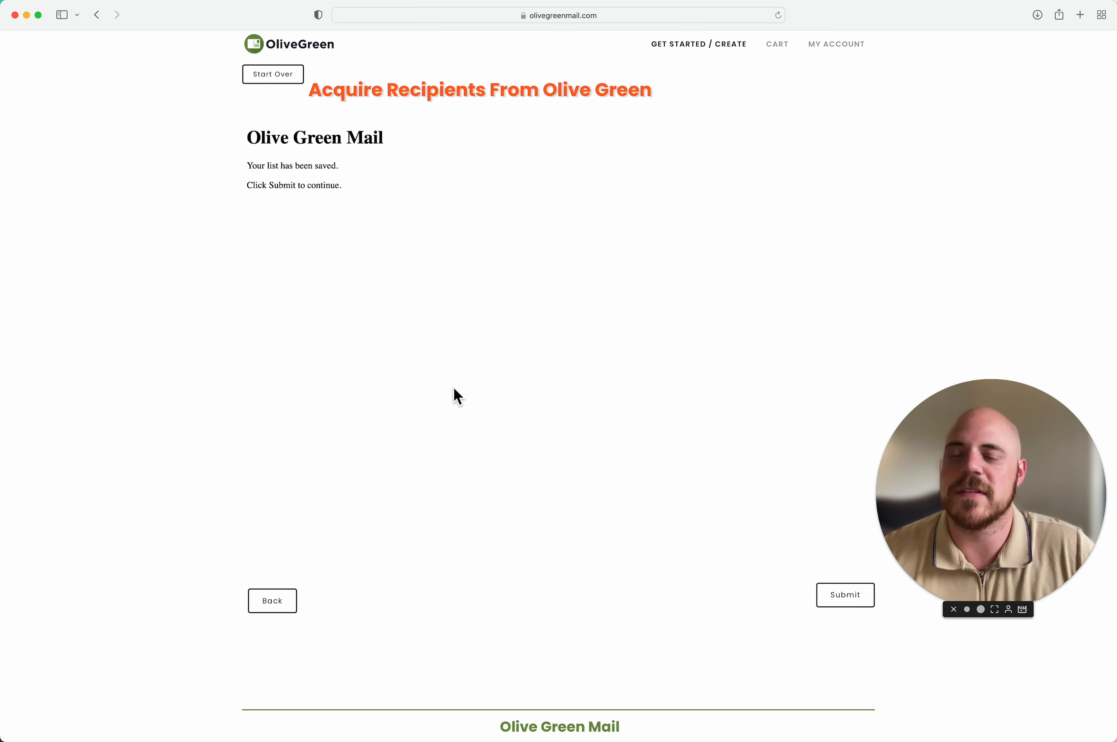
Step: Submit the list and open the campaign review: 153 First Class postcards, total $122.40
{"action": "left_click", "coordinate": [857, 604]}
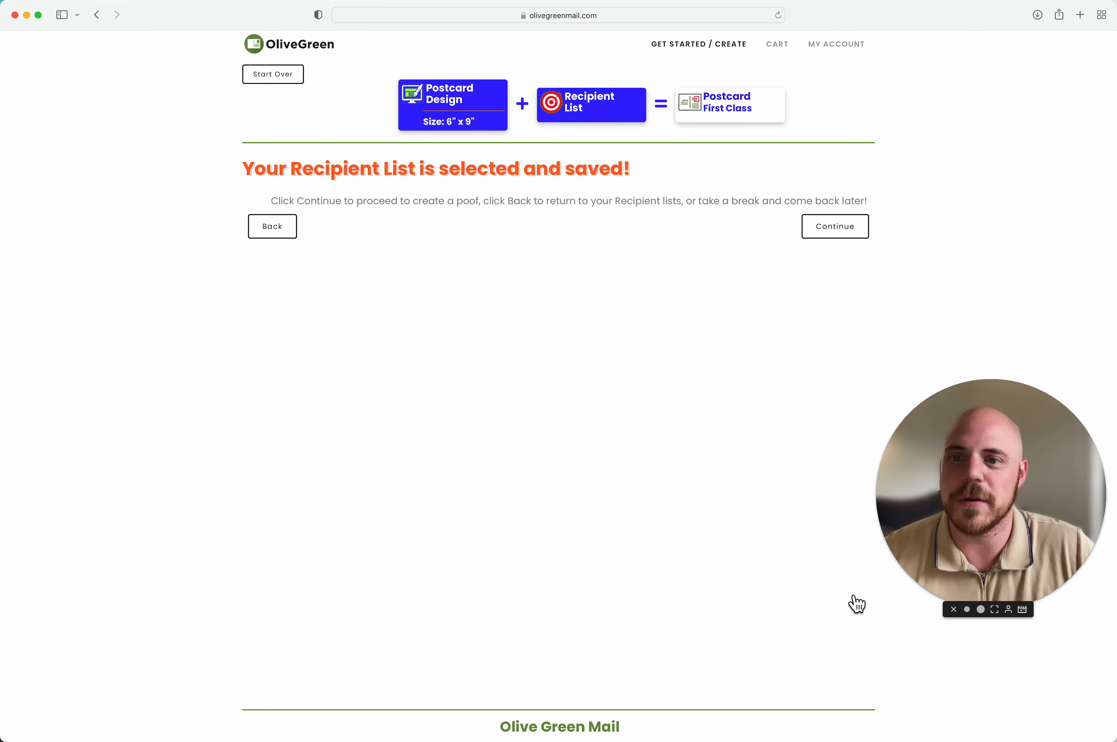
{"action": "left_click", "coordinate": [858, 236]}
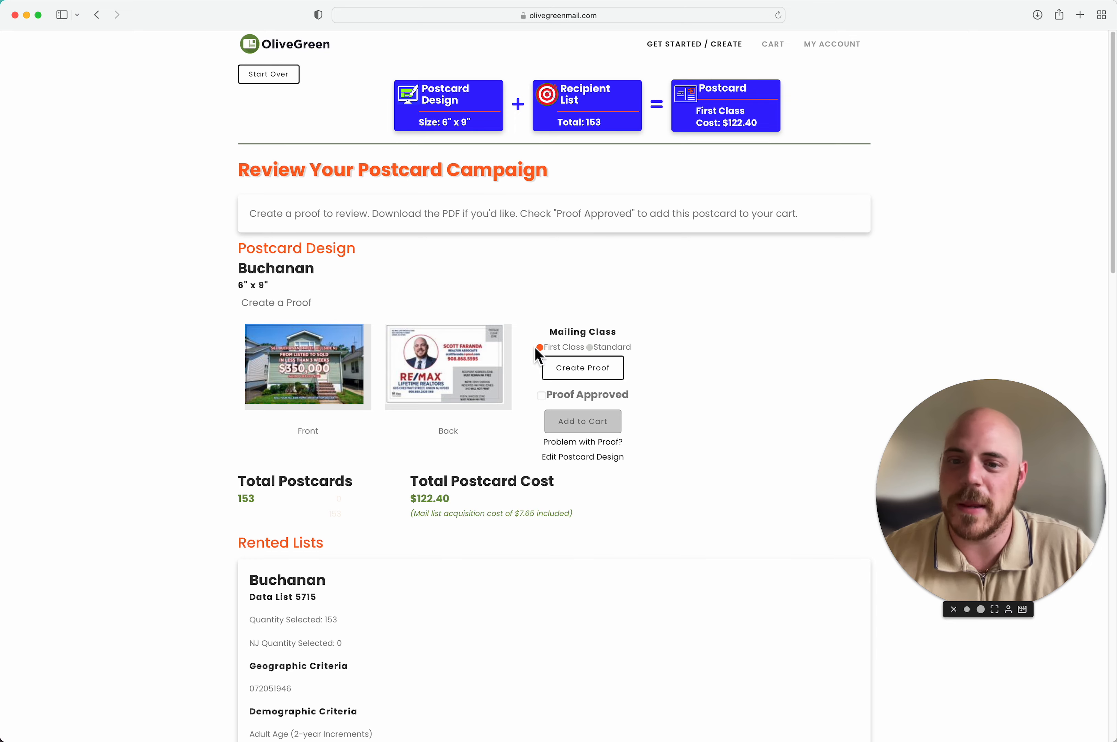
{"action": "scroll", "coordinate": [533, 368], "scroll_direction": "down", "scroll_amount": 10}
{"action": "scroll", "coordinate": [533, 370], "scroll_direction": "up", "scroll_amount": 10}
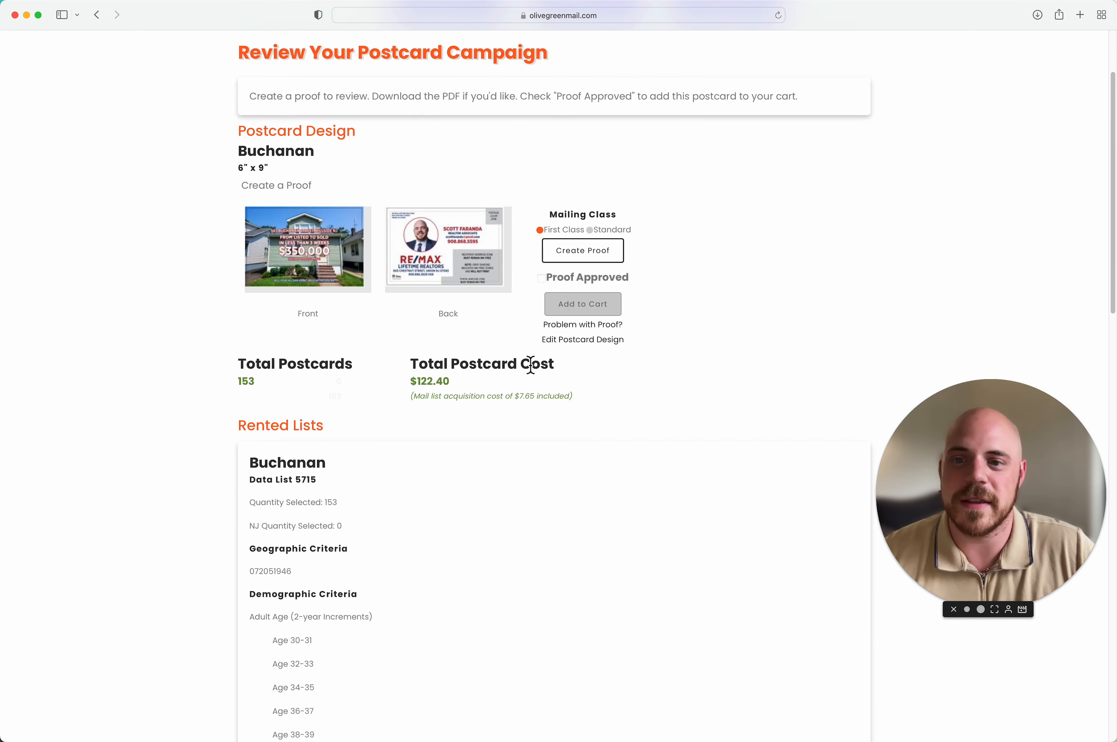